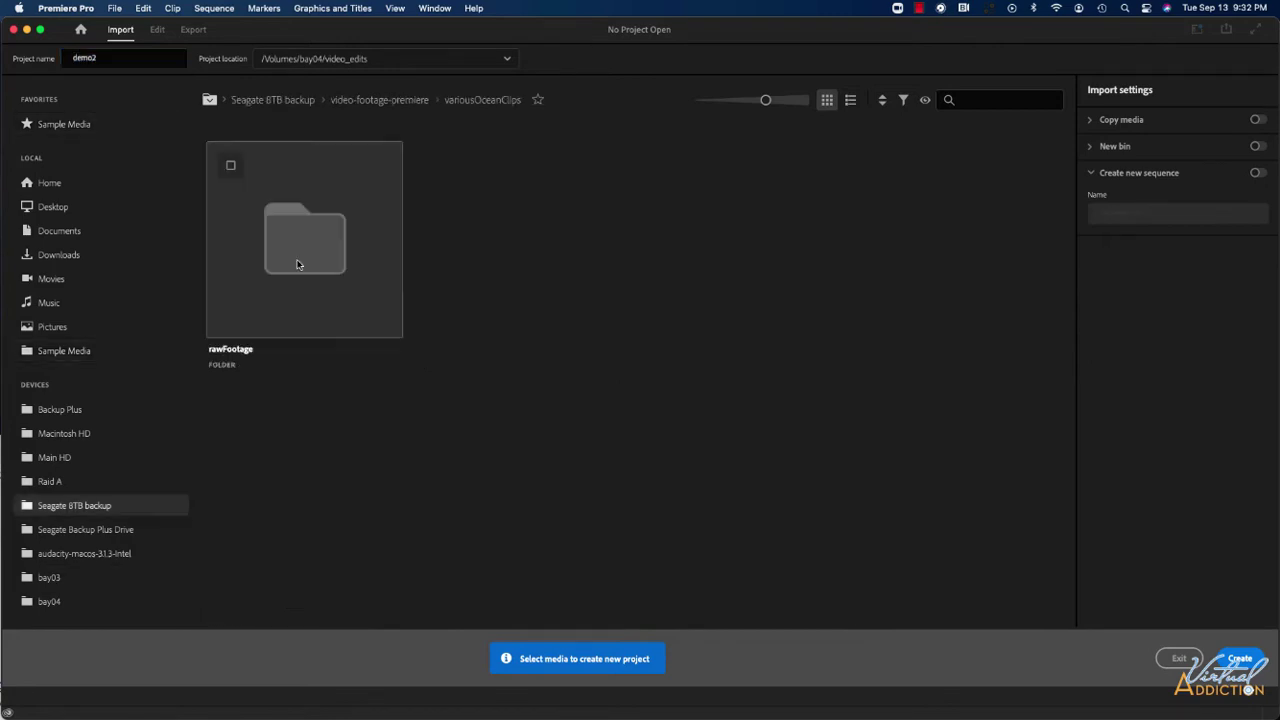
# - Select the rawFootage folder as the media and create the demo2 project from it
pyautogui.click(295, 262)
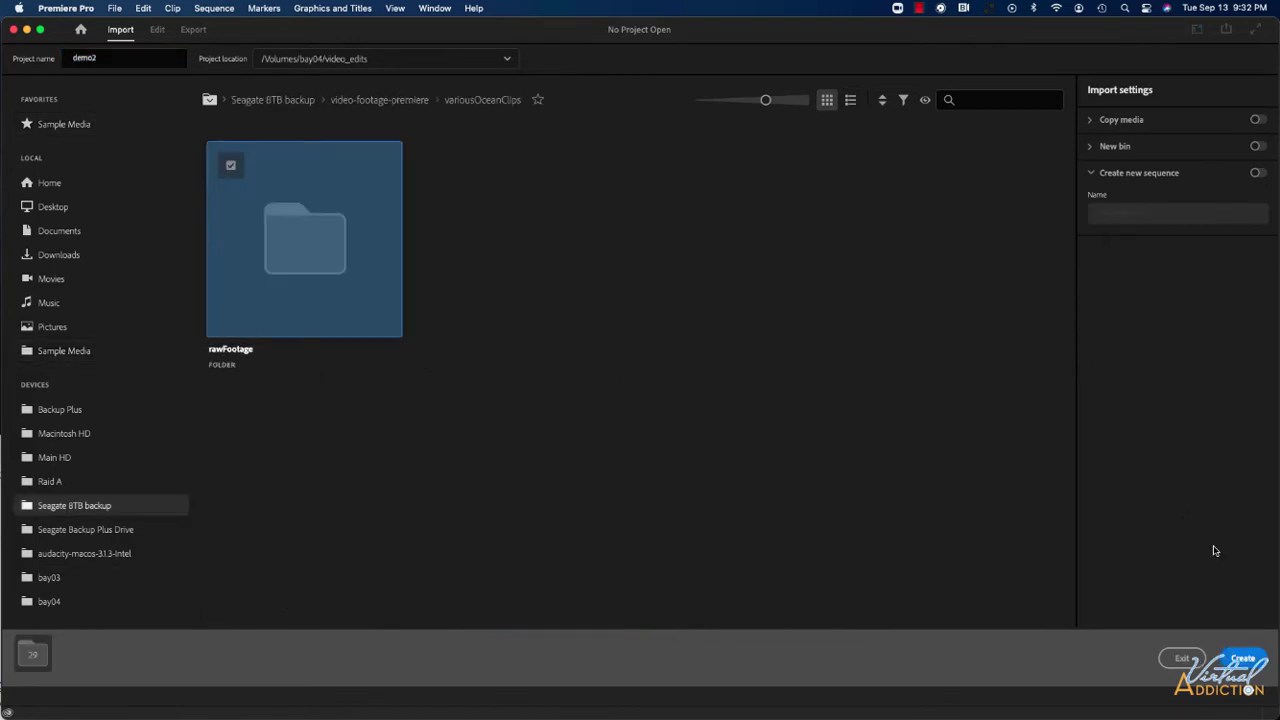
pyautogui.click(1245, 661)
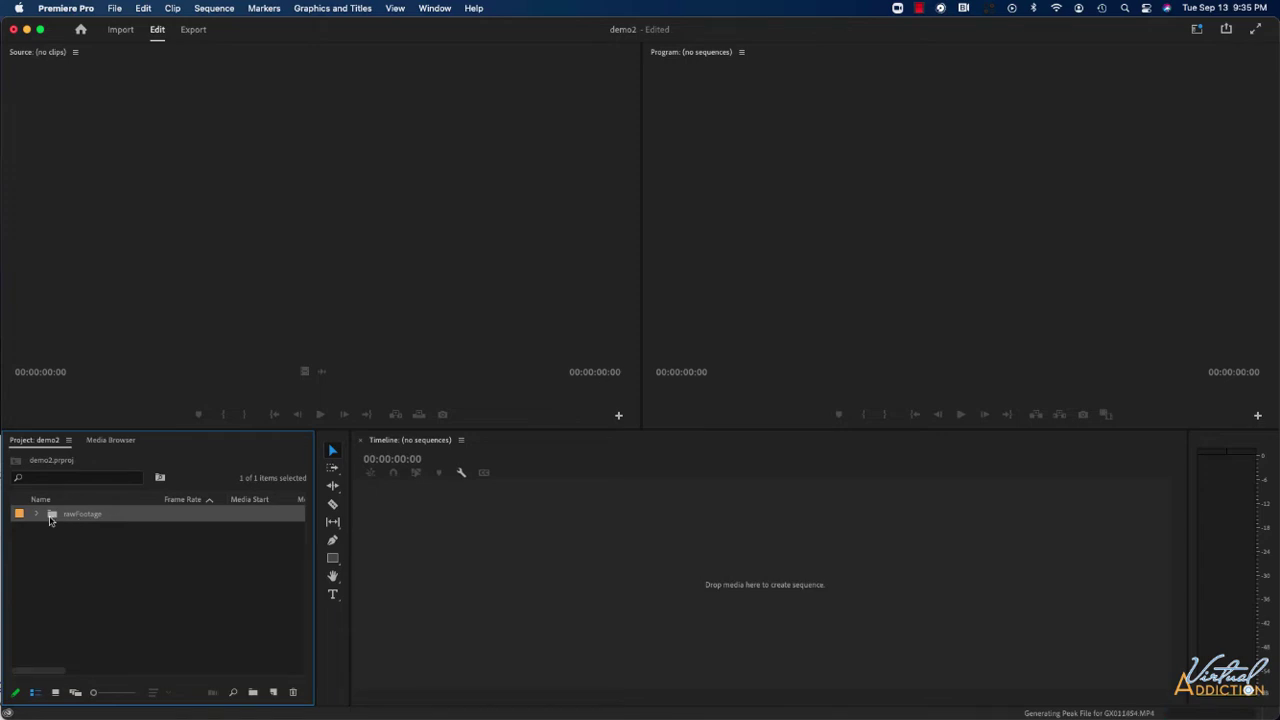
# - Expand the rawFootage bin, review the clips listed in its california bin, and collapse the california bin again
pyautogui.click(35, 514)
pyautogui.click(50, 530)
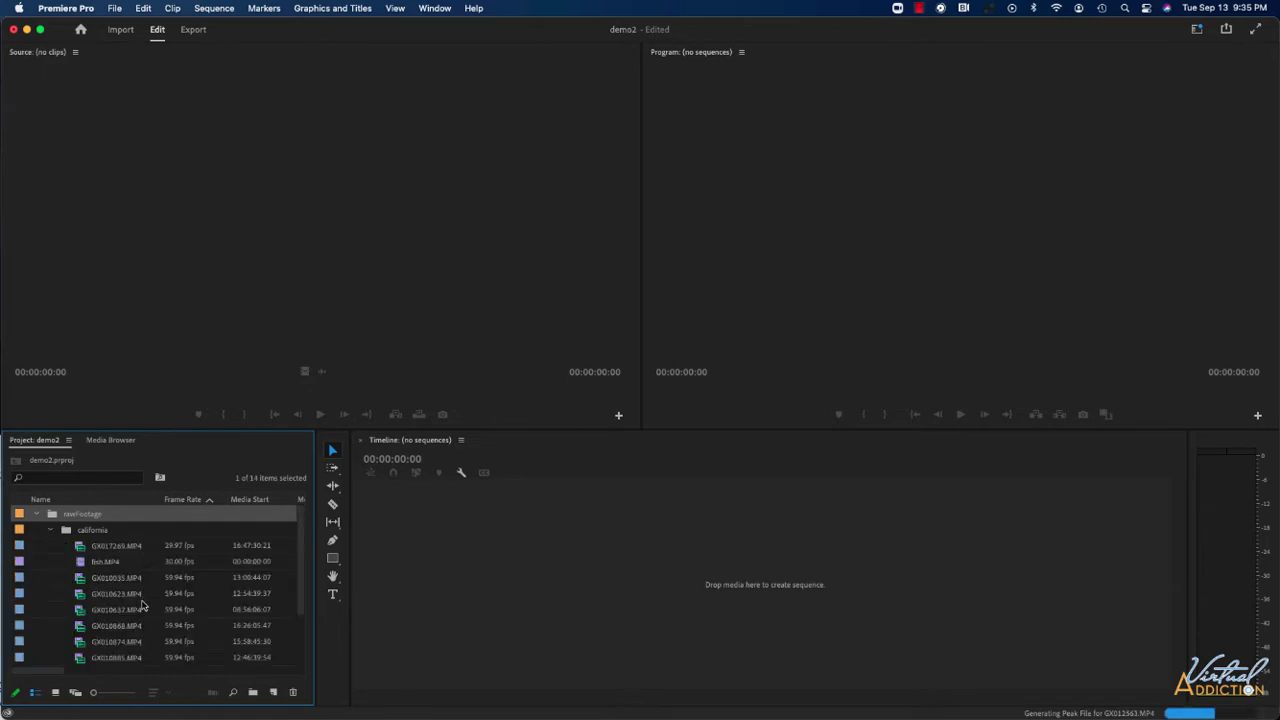
pyautogui.scroll(-1, 143, 605)
pyautogui.scroll(-3, 143, 605)
pyautogui.scroll(4, 143, 605)
pyautogui.click(50, 530)
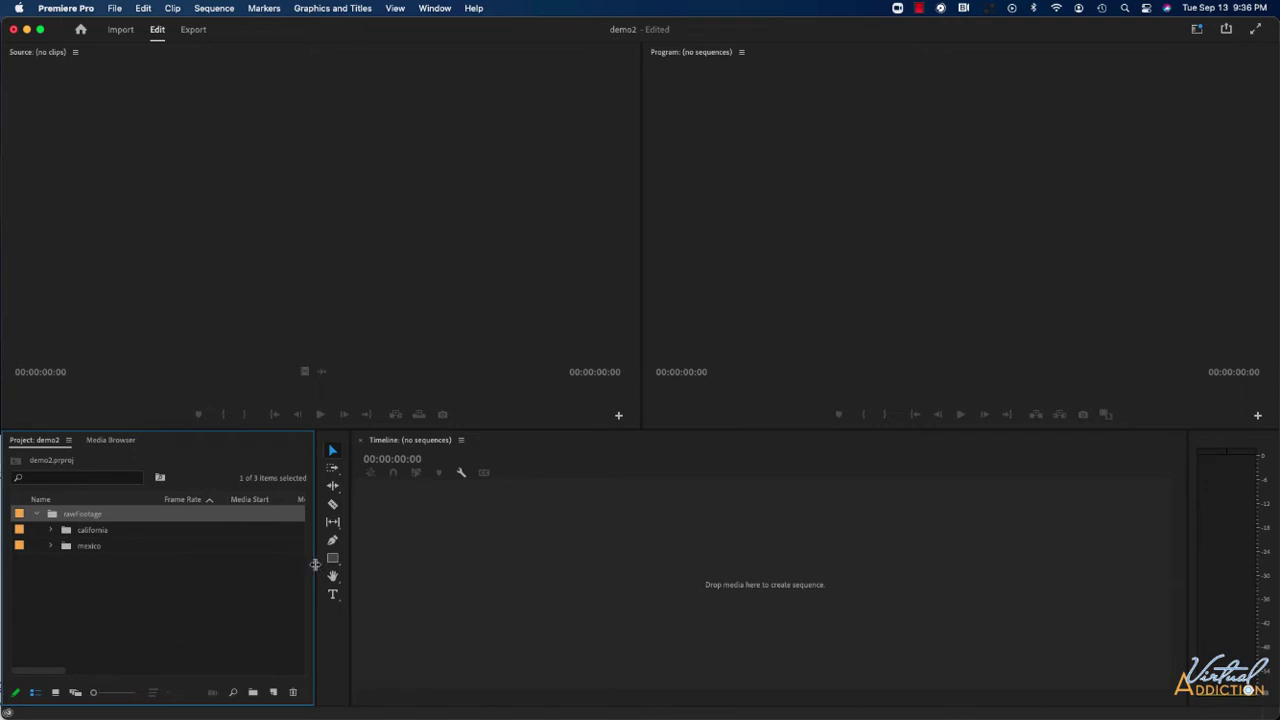
# - Widen the Project panel, expand the california bin and examine the metadata columns of its clips
pyautogui.moveTo(316, 563); pyautogui.dragTo(576, 563)
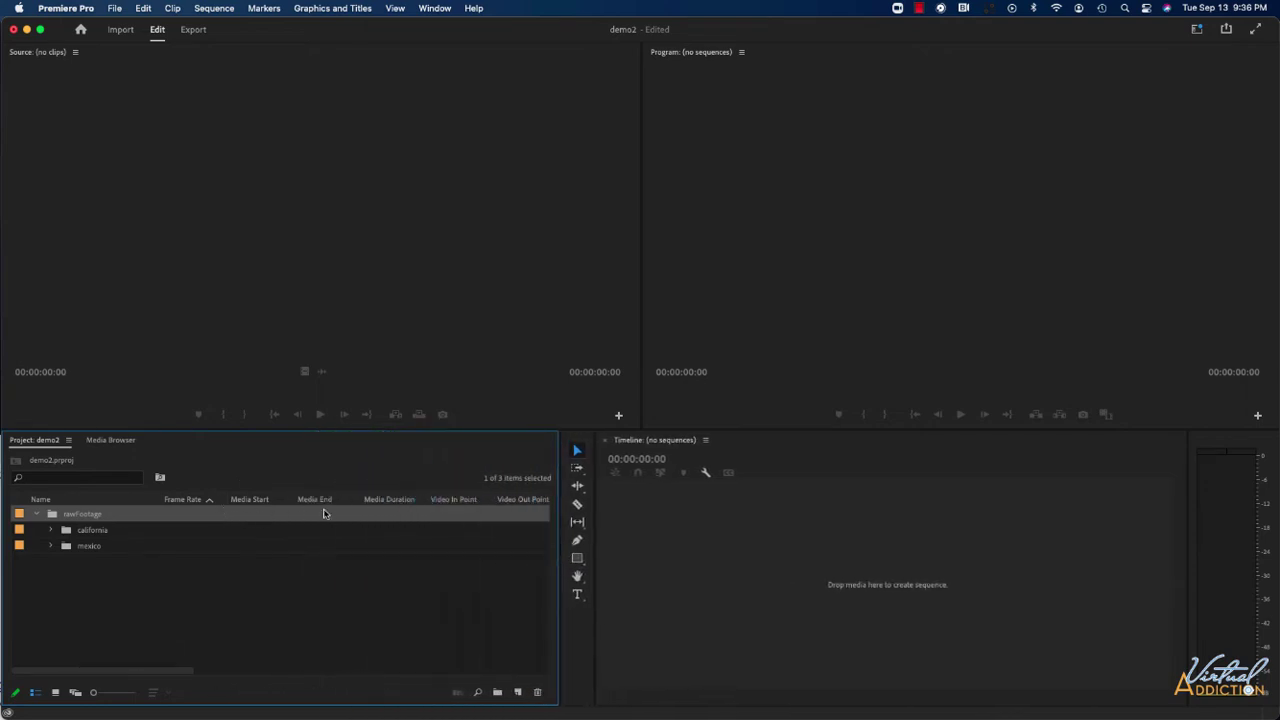
pyautogui.hscroll(5, 323, 513)
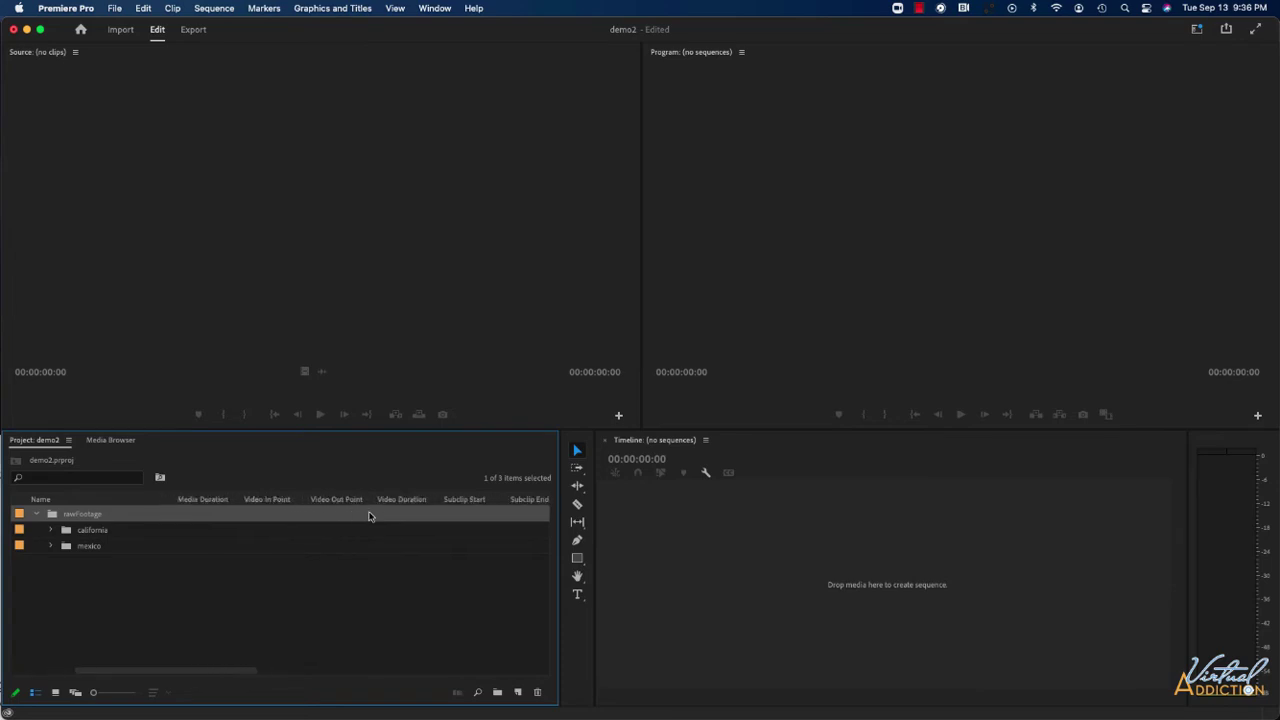
pyautogui.hscroll(-4, 368, 516)
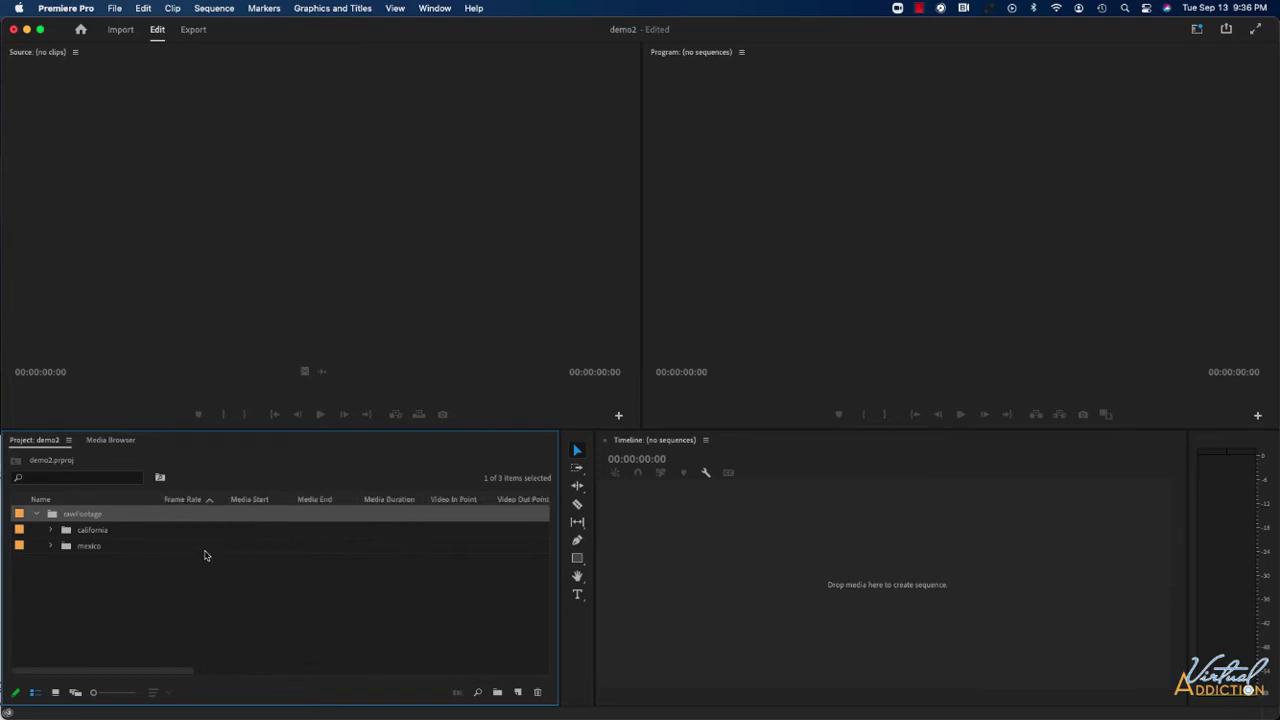
pyautogui.click(51, 533)
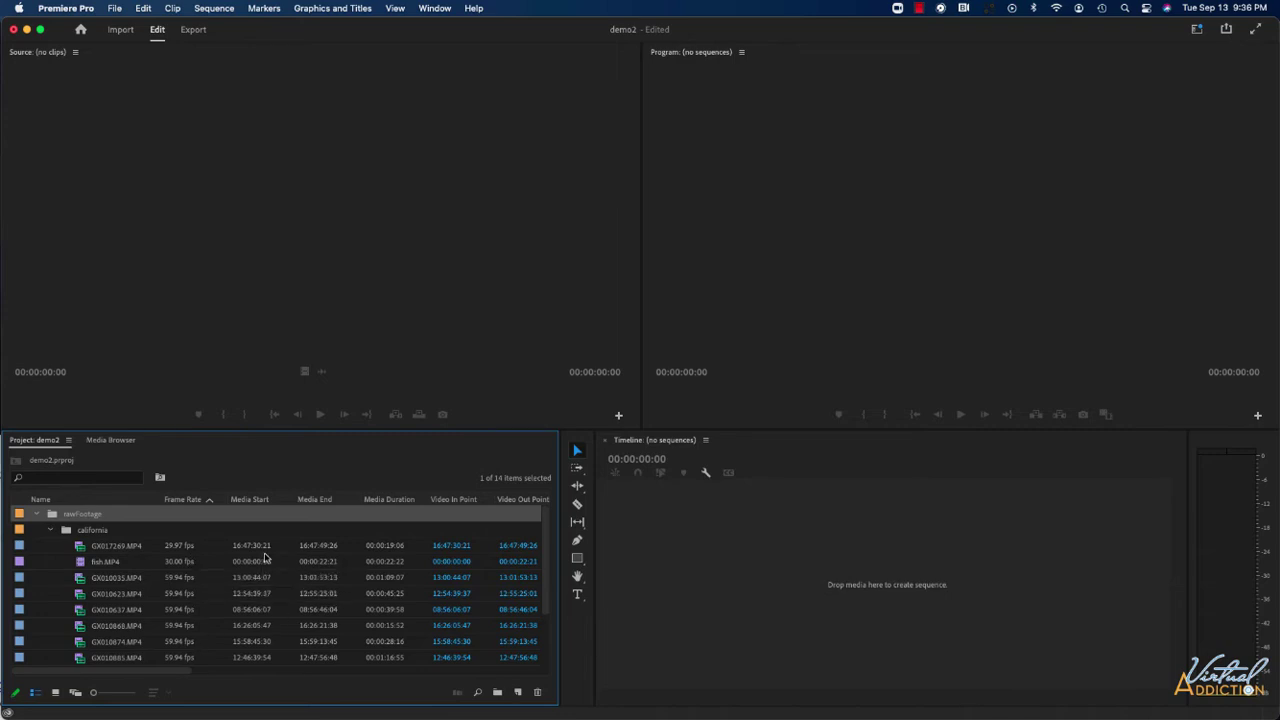
pyautogui.hscroll(6, 409, 565)
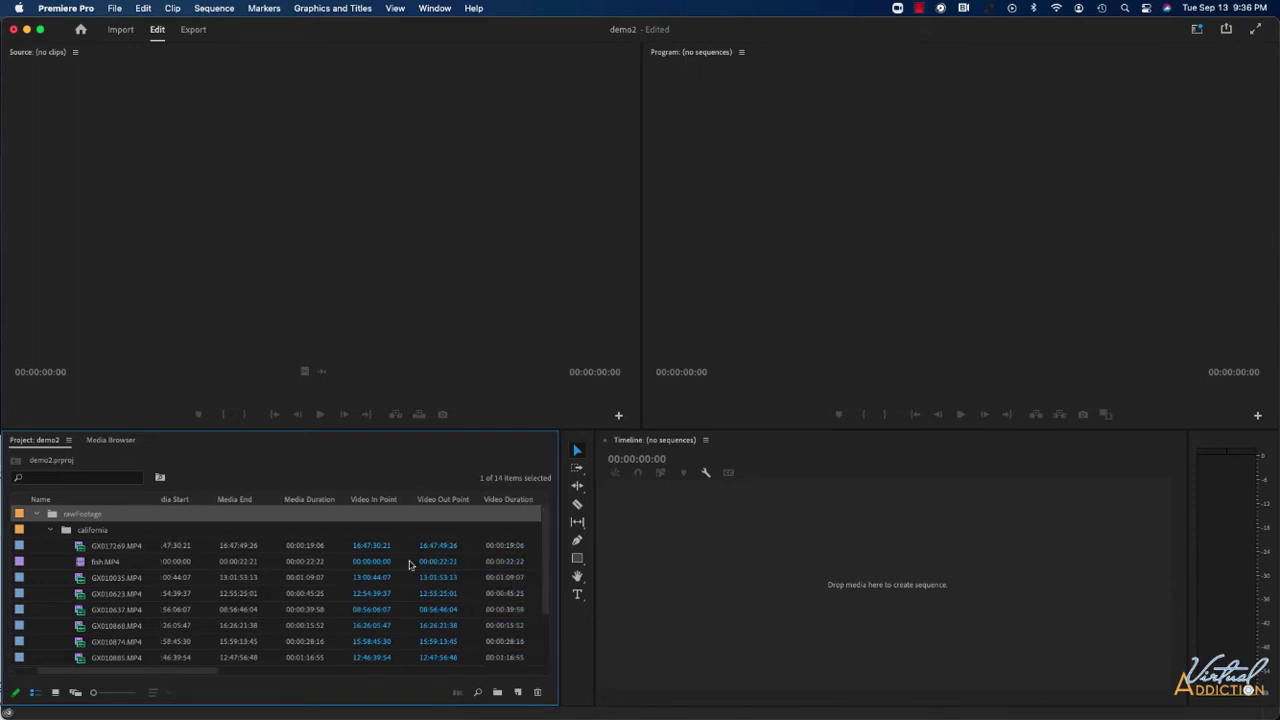
pyautogui.hscroll(7, 409, 565)
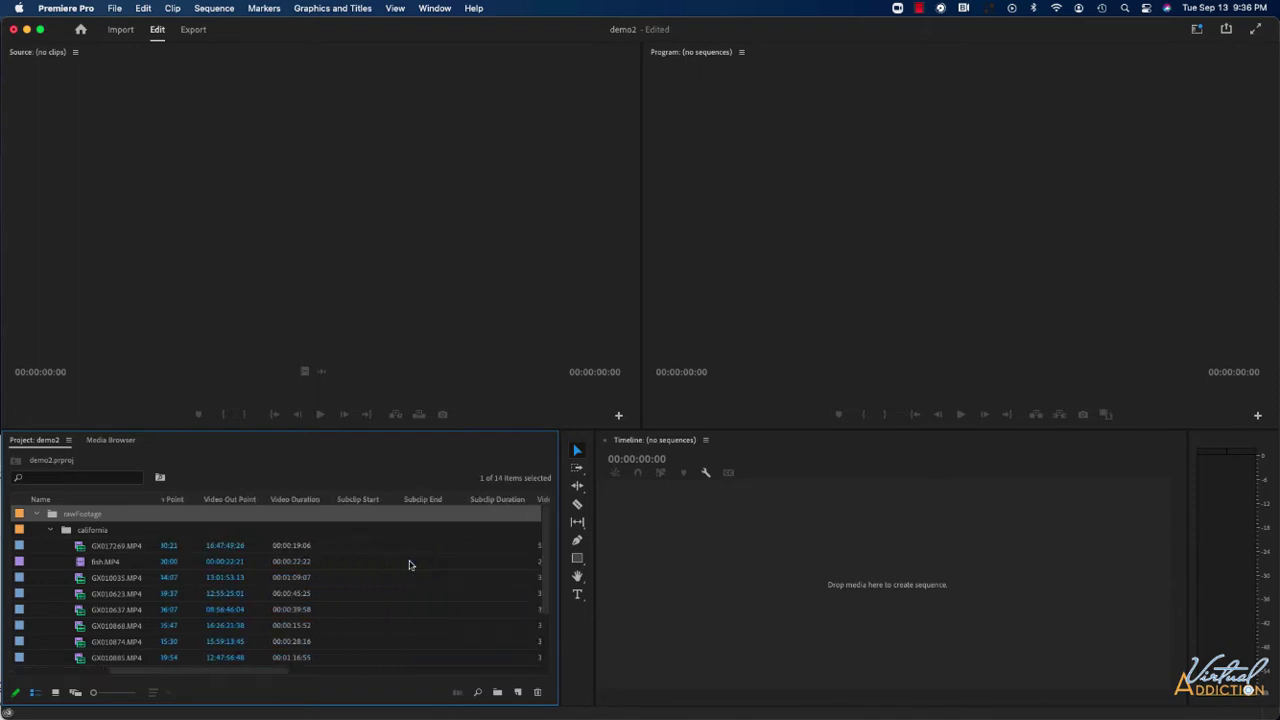
pyautogui.hscroll(-12, 409, 565)
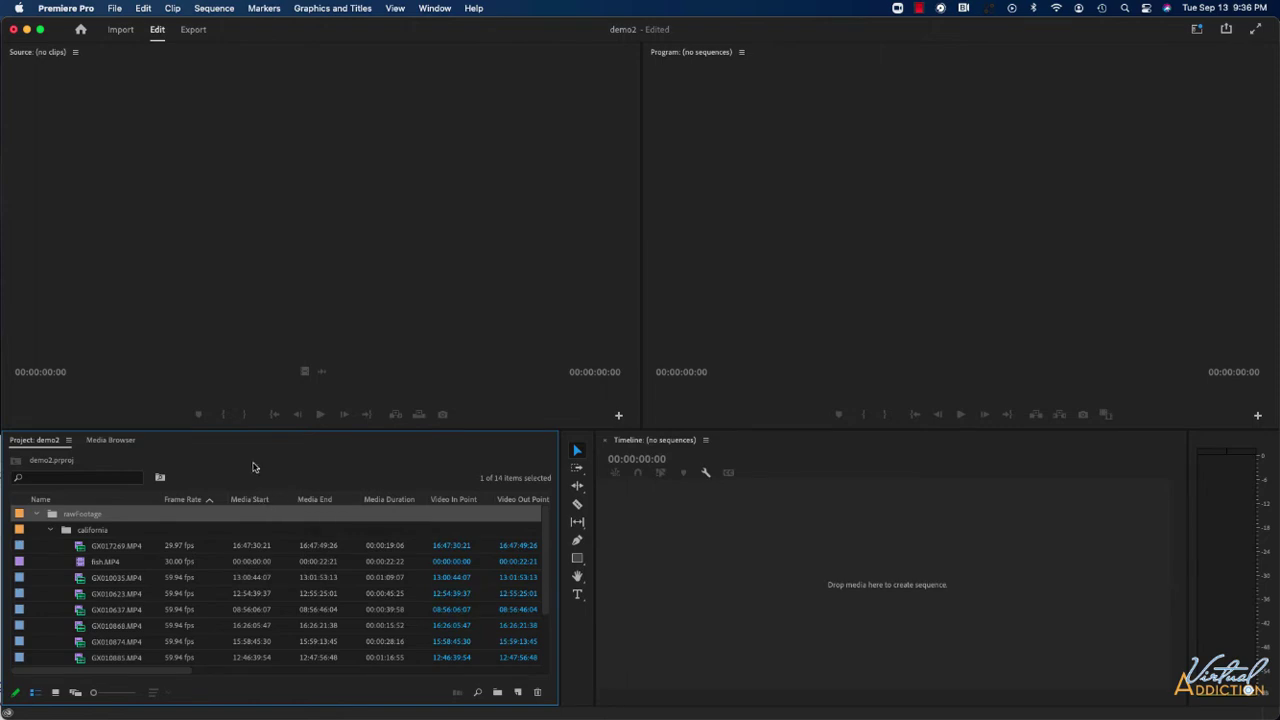
# - Maximize the Project panel and examine all metadata columns for the clips in the expanded california bin
pyautogui.doubleClick(35, 441)
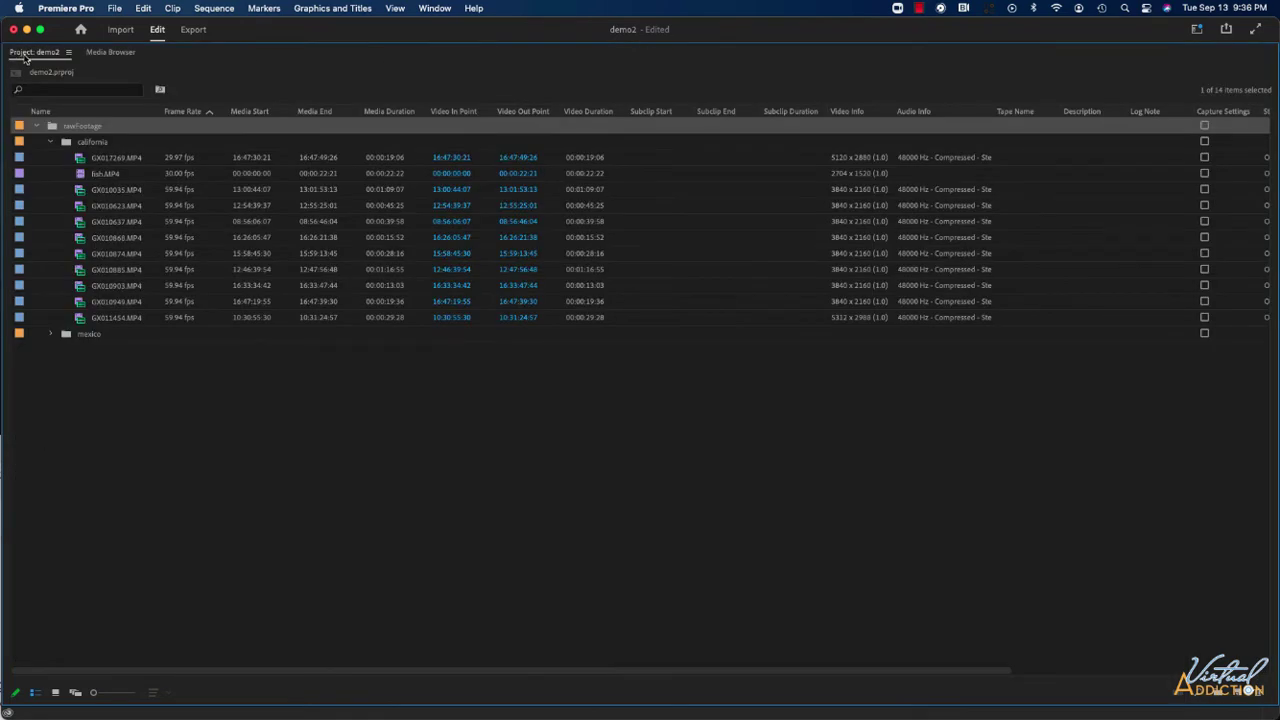
pyautogui.doubleClick(25, 56)
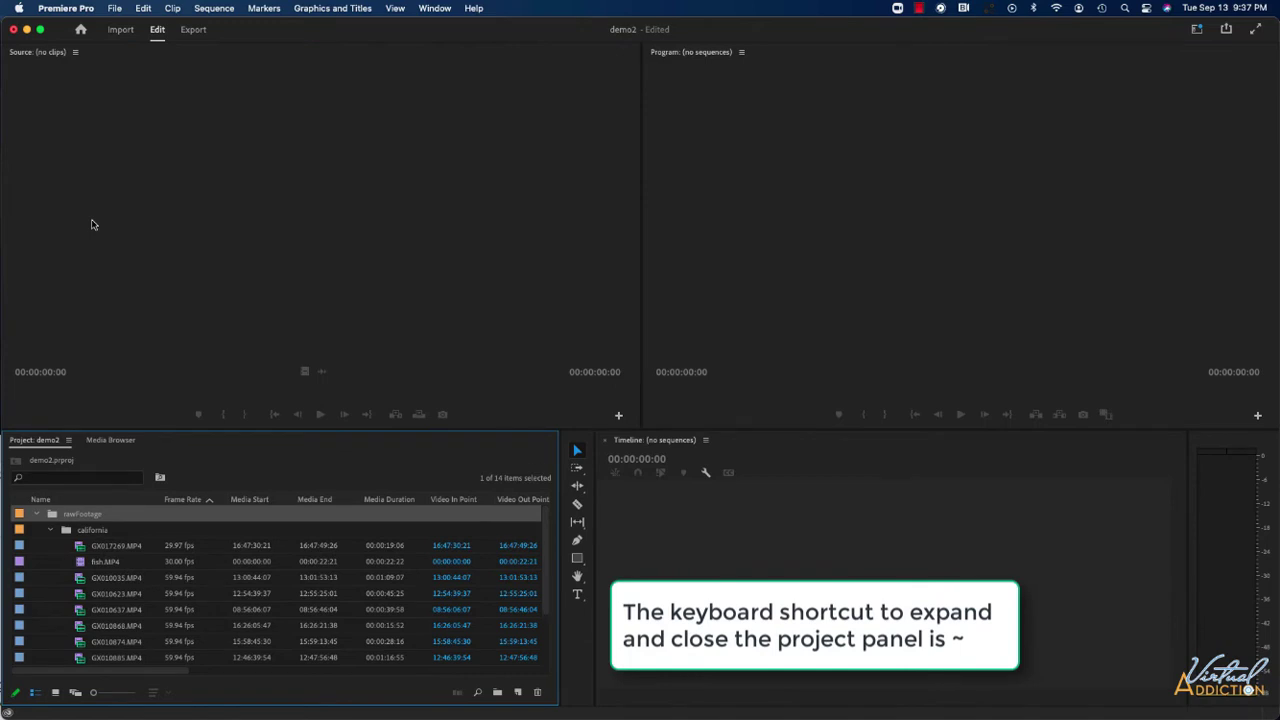
pyautogui.press('`')
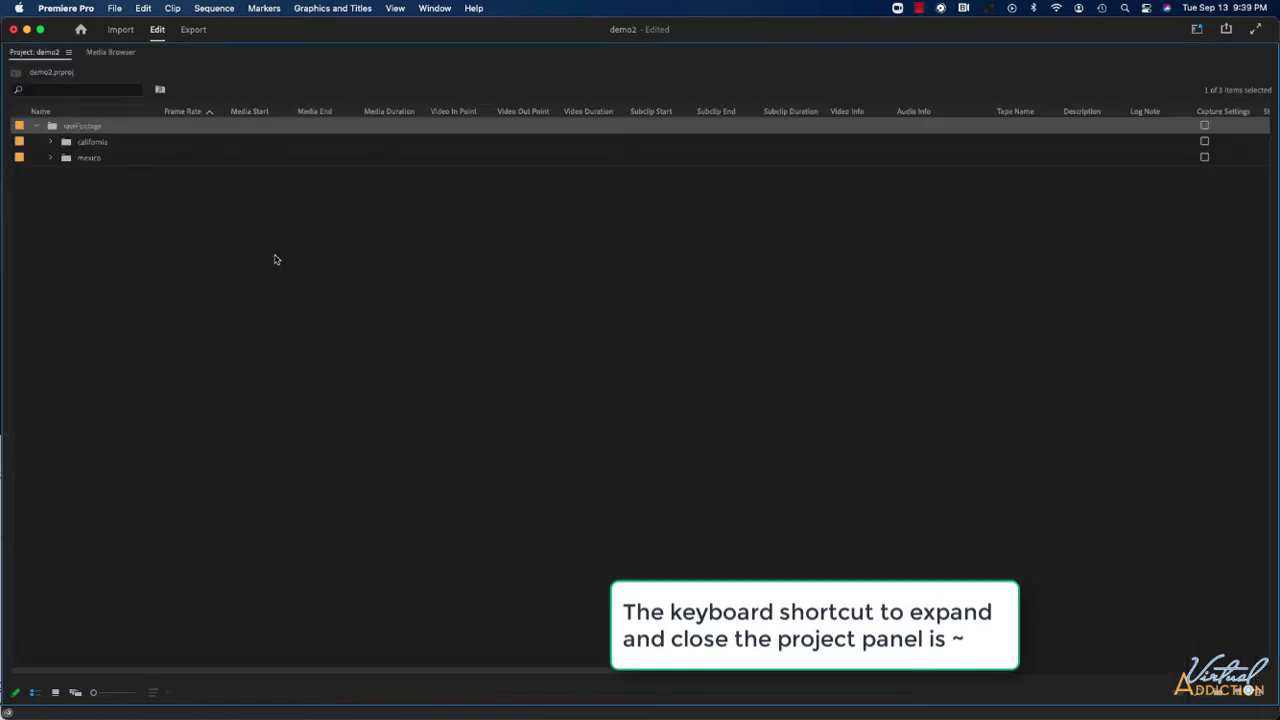
pyautogui.click(51, 142)
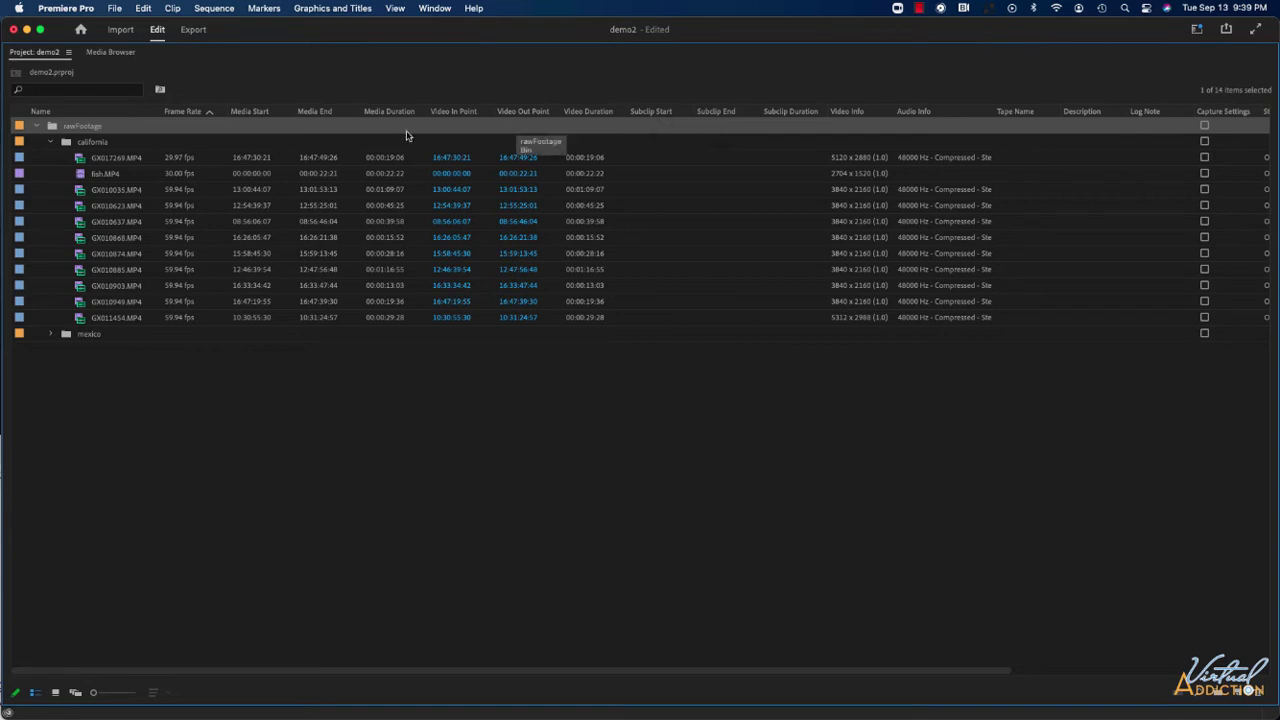
pyautogui.hscroll(5, 721, 143)
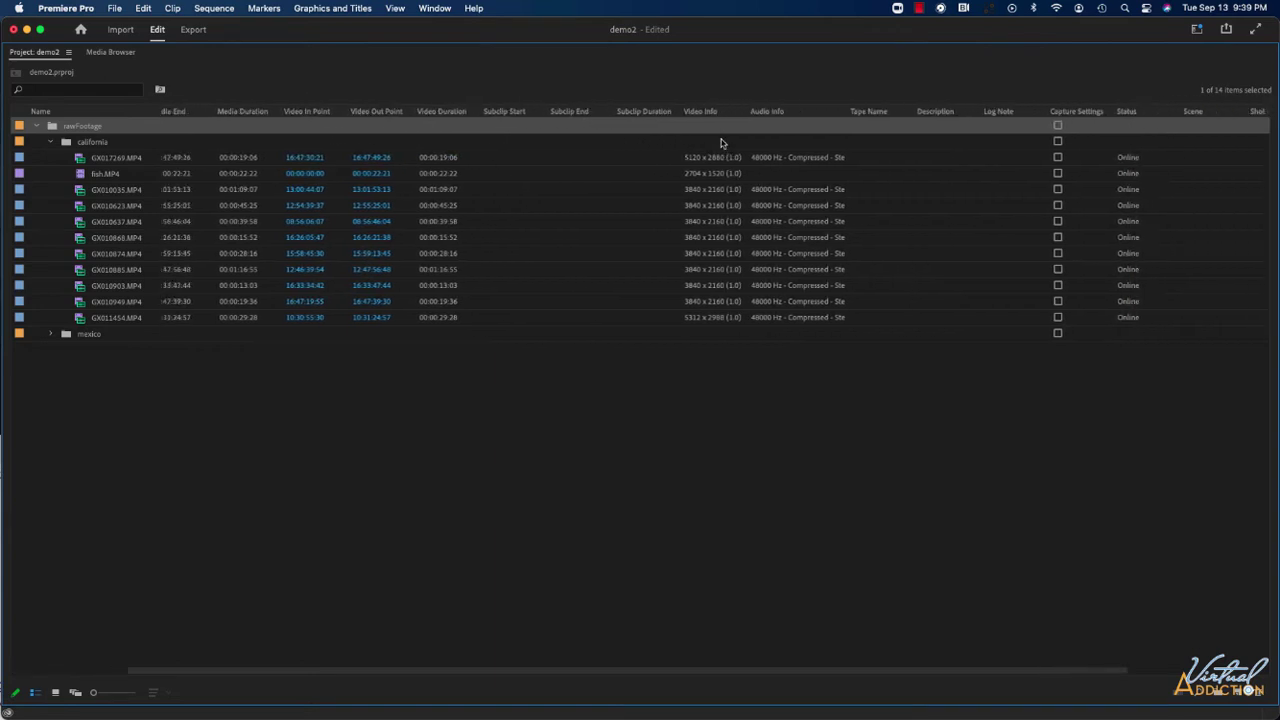
pyautogui.hscroll(3, 721, 143)
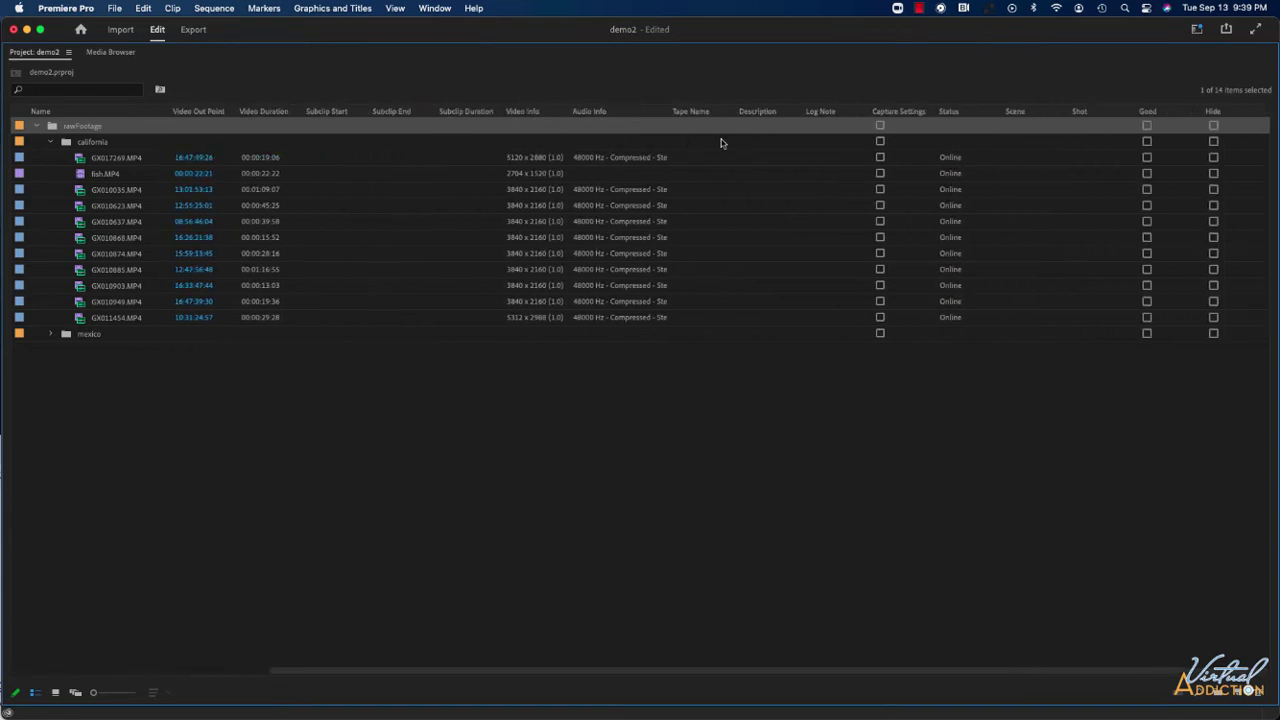
pyautogui.hscroll(-10, 721, 143)
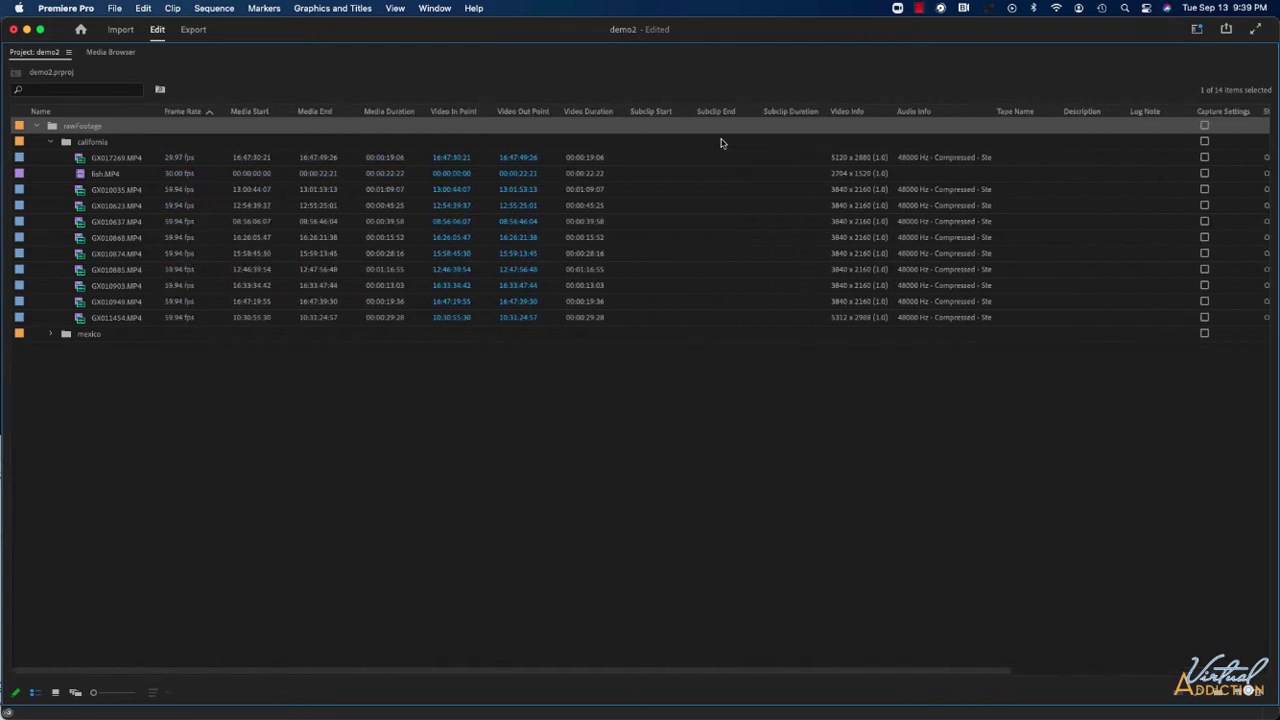
# - Open the Metadata Display settings and clear all optional properties under Premiere Pro Project Metadata
pyautogui.rightClick(131, 116)
pyautogui.click(161, 131)
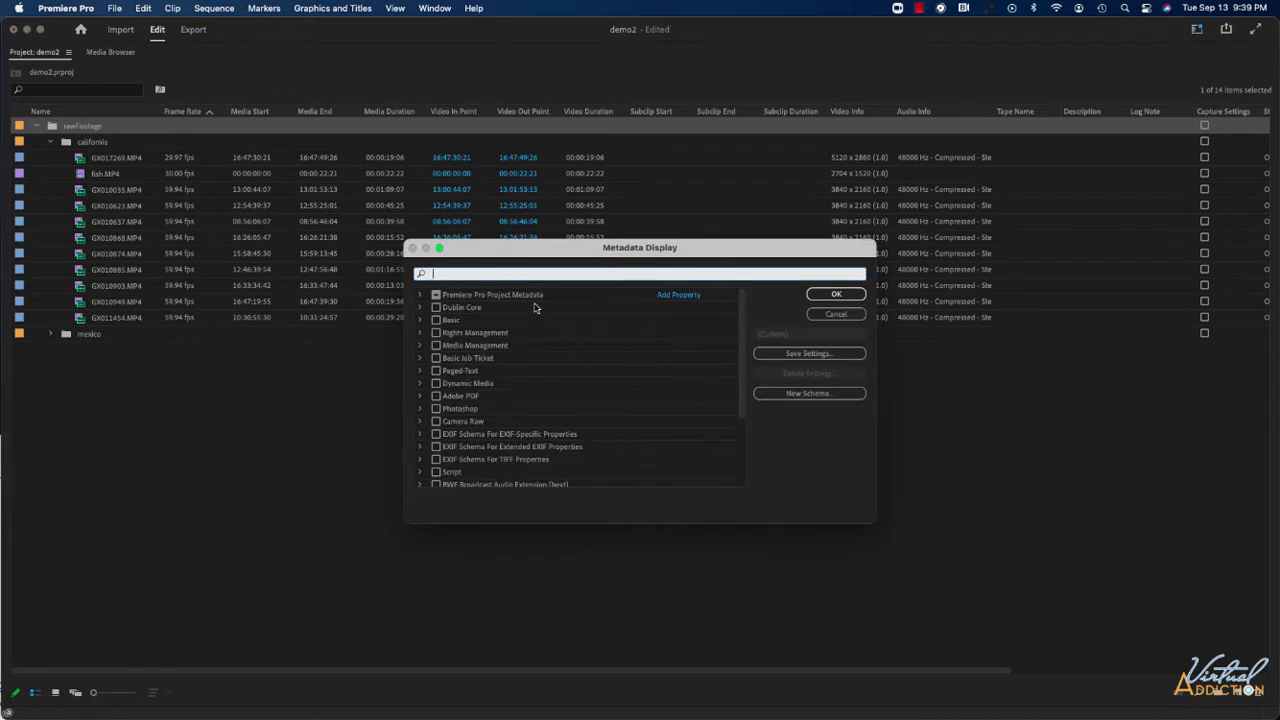
pyautogui.scroll(-5, 534, 371)
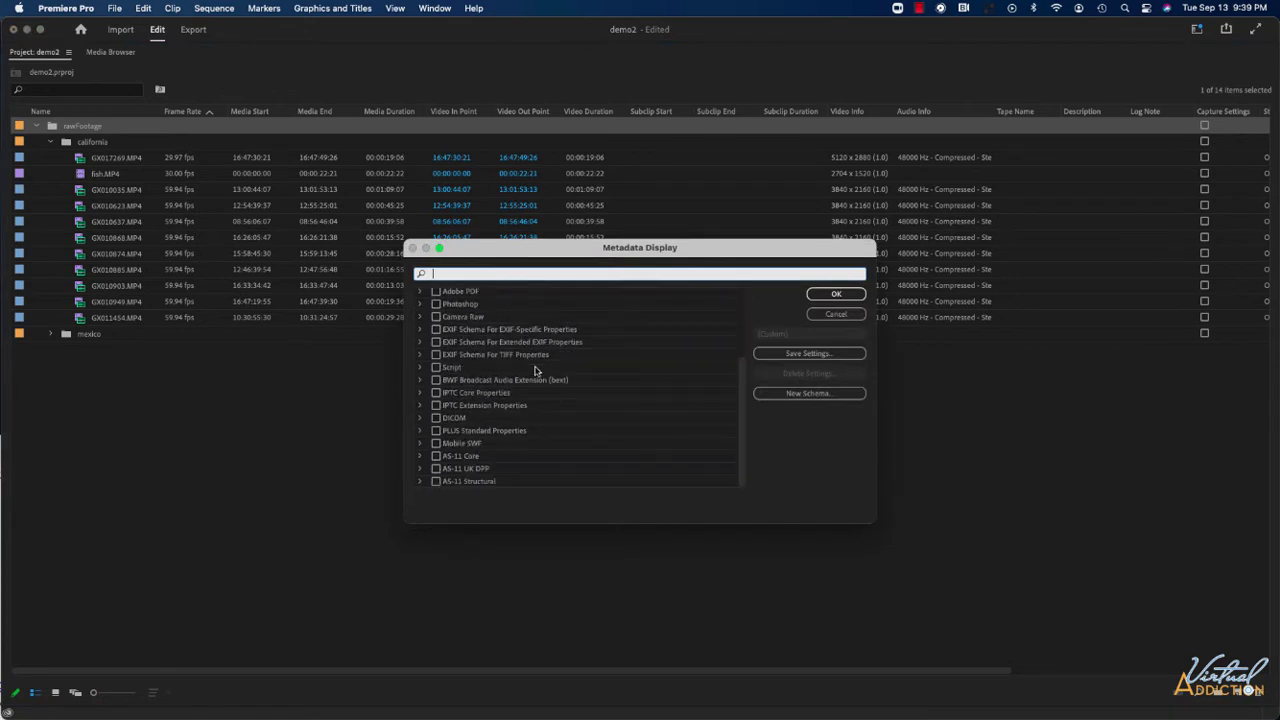
pyautogui.scroll(5, 534, 371)
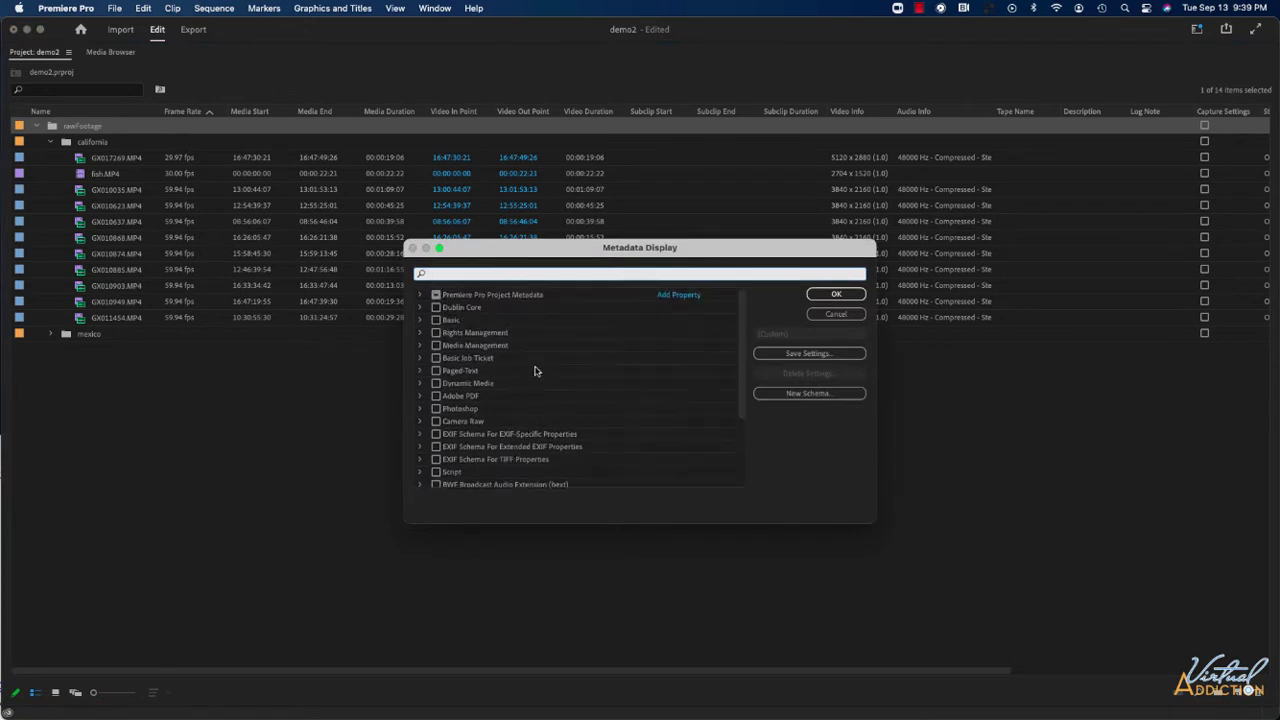
pyautogui.click(421, 296)
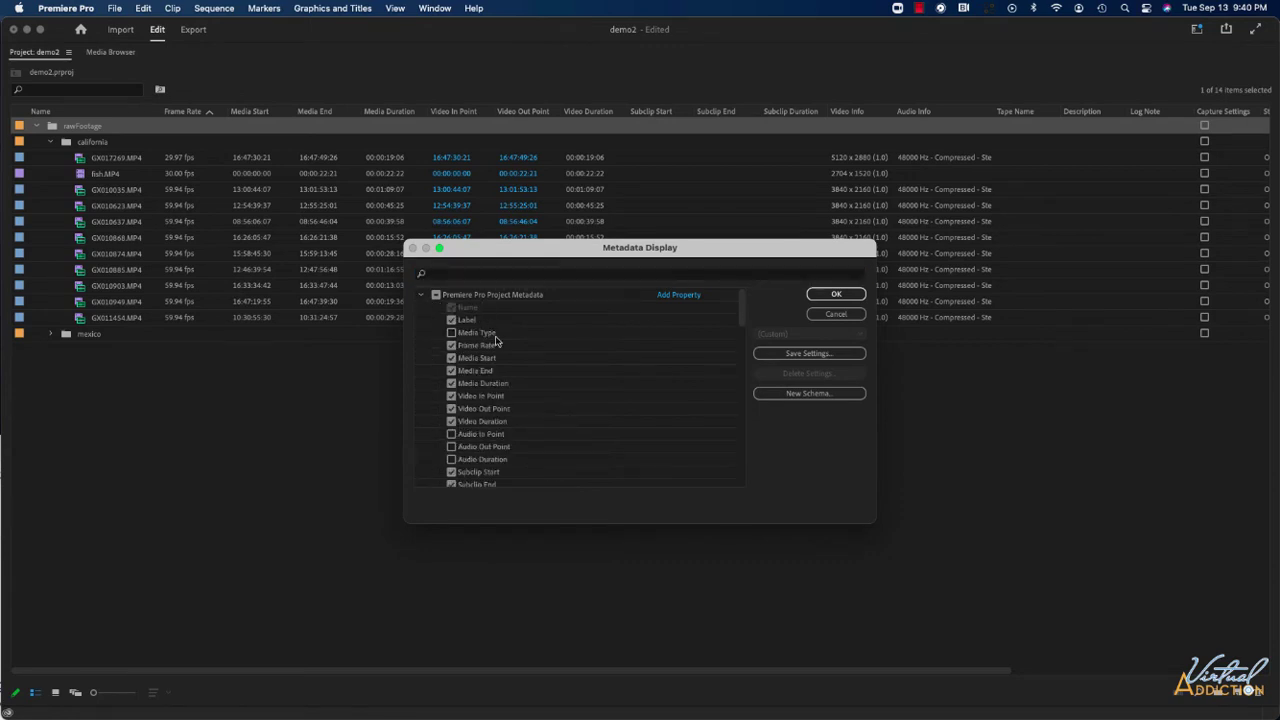
pyautogui.scroll(-1, 555, 427)
pyautogui.scroll(2, 555, 427)
pyautogui.click(436, 296)
pyautogui.click(436, 296)
# - Enable the Label, Media Type, Frame Rate, Media Duration, Video In Point, Video Out Point and Video Duration properties
pyautogui.click(451, 319)
pyautogui.click(451, 332)
pyautogui.click(451, 345)
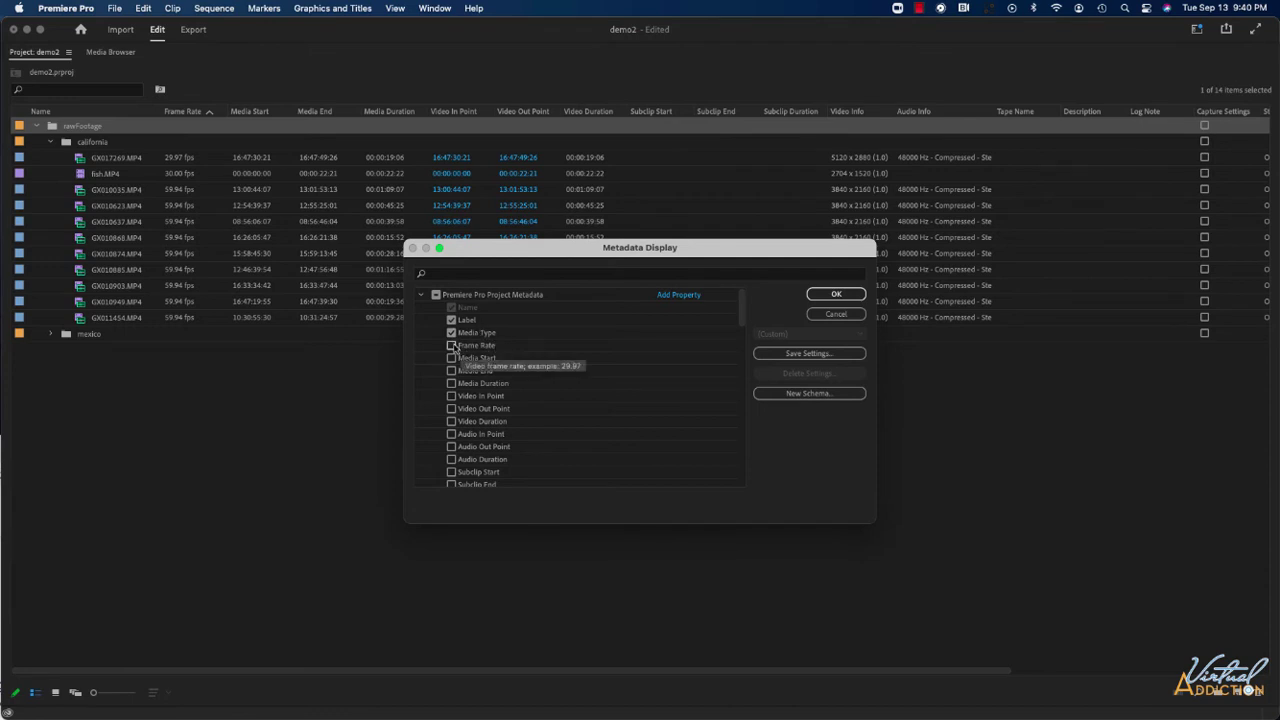
pyautogui.click(452, 383)
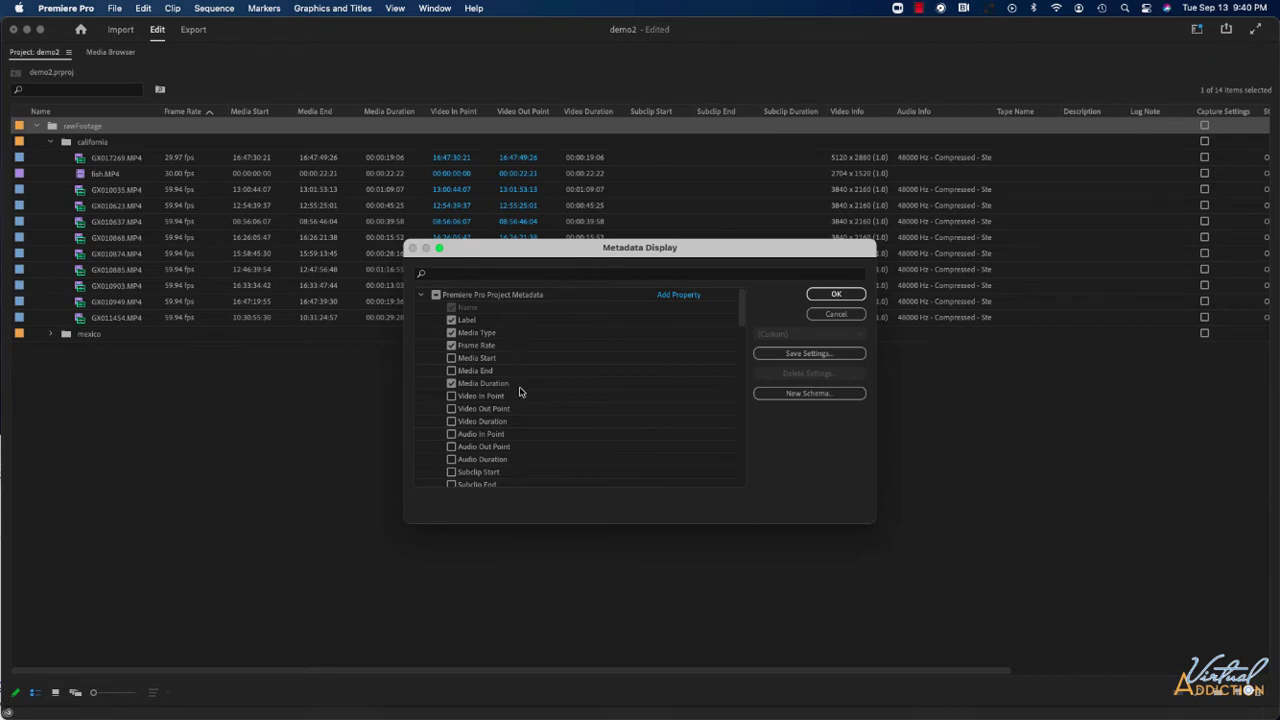
pyautogui.scroll(-1, 528, 420)
pyautogui.click(451, 370)
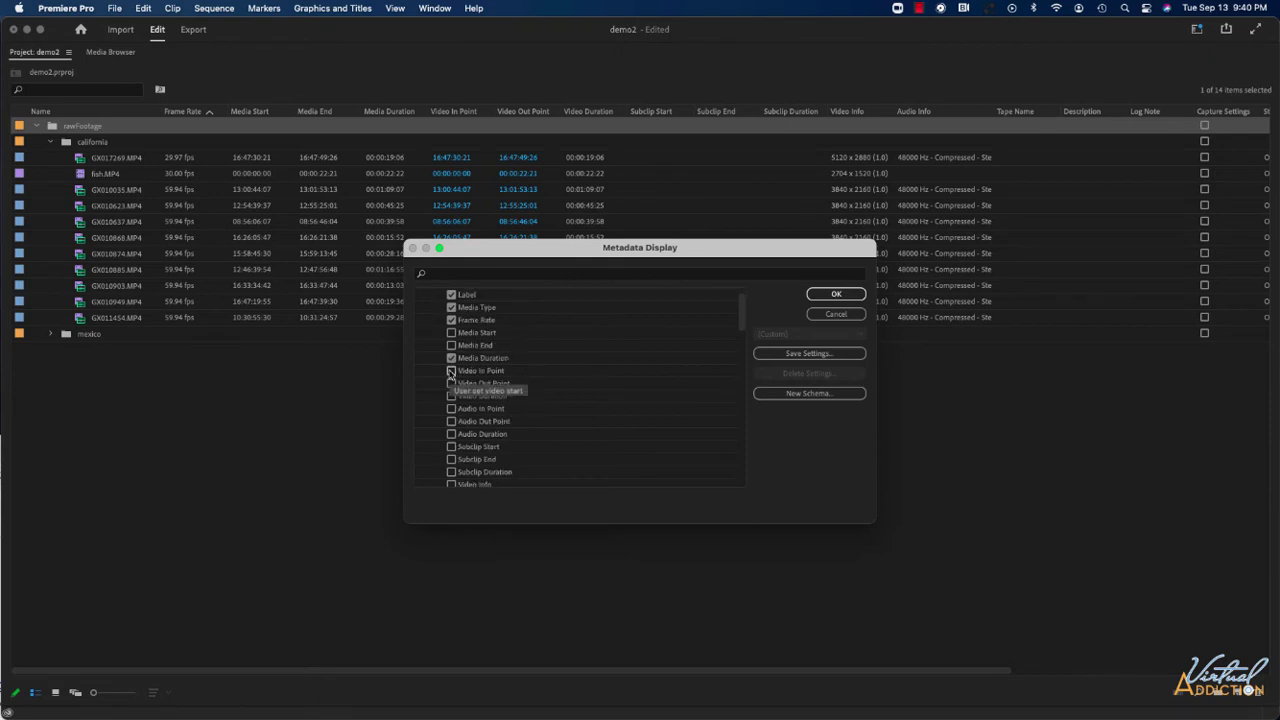
pyautogui.click(451, 385)
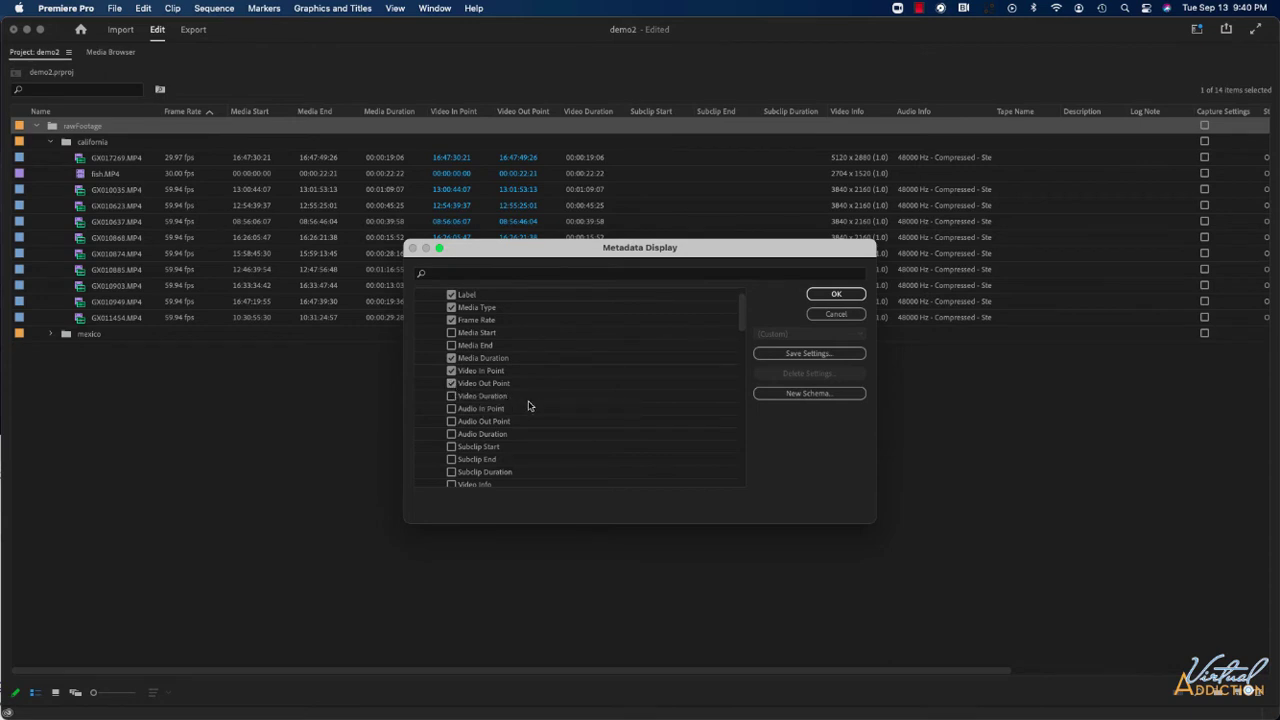
pyautogui.click(451, 396)
# - Enable the Comment property and apply the metadata display settings
pyautogui.scroll(-3, 528, 445)
pyautogui.scroll(-1, 520, 451)
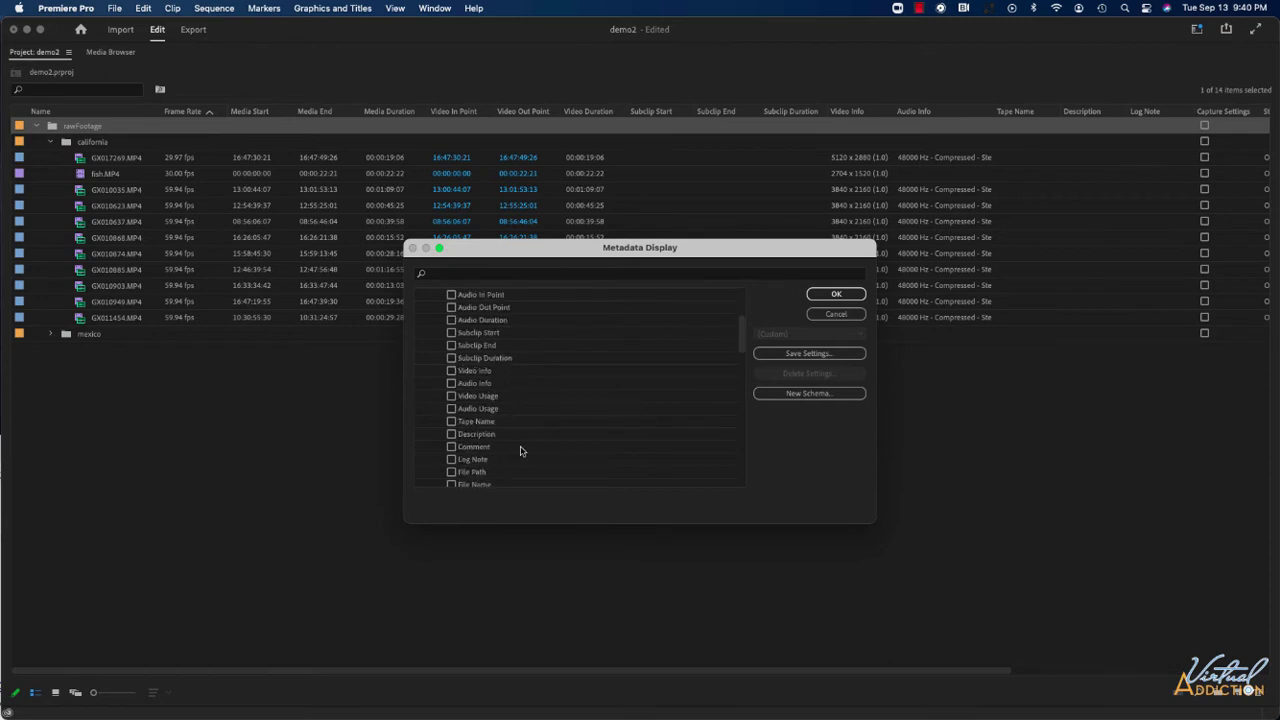
pyautogui.click(451, 446)
pyautogui.scroll(-5, 528, 459)
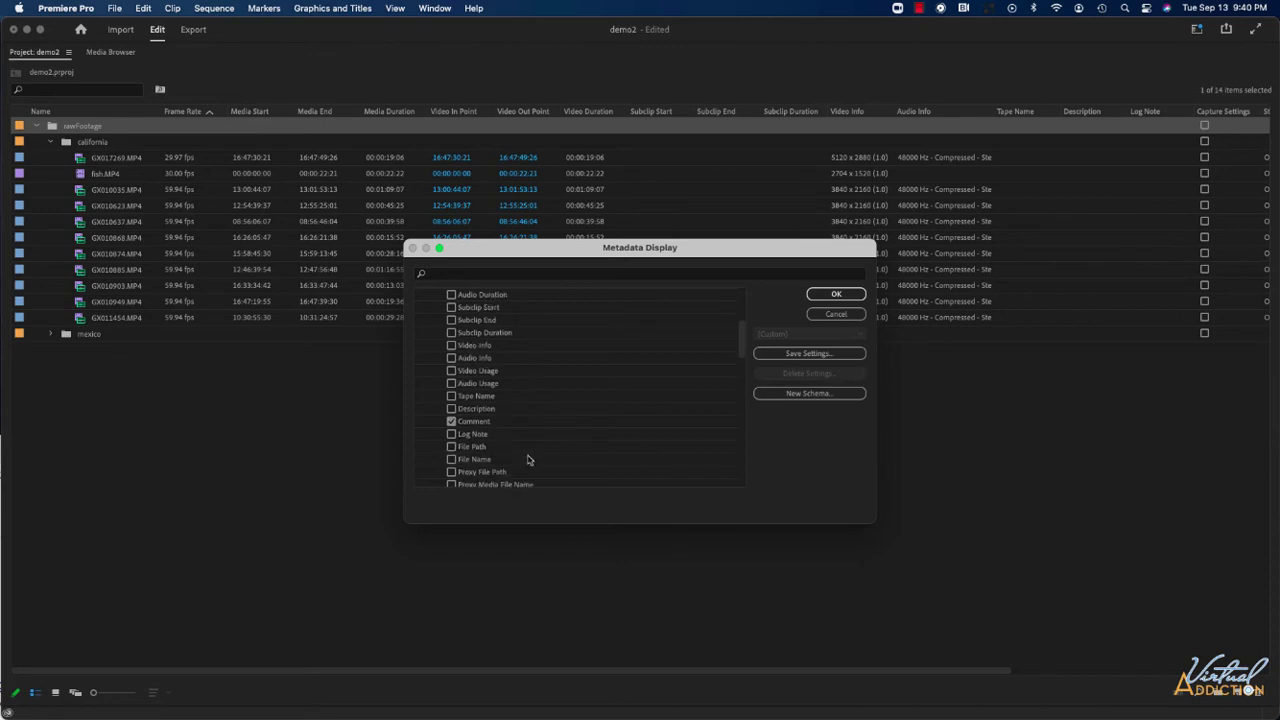
pyautogui.click(837, 294)
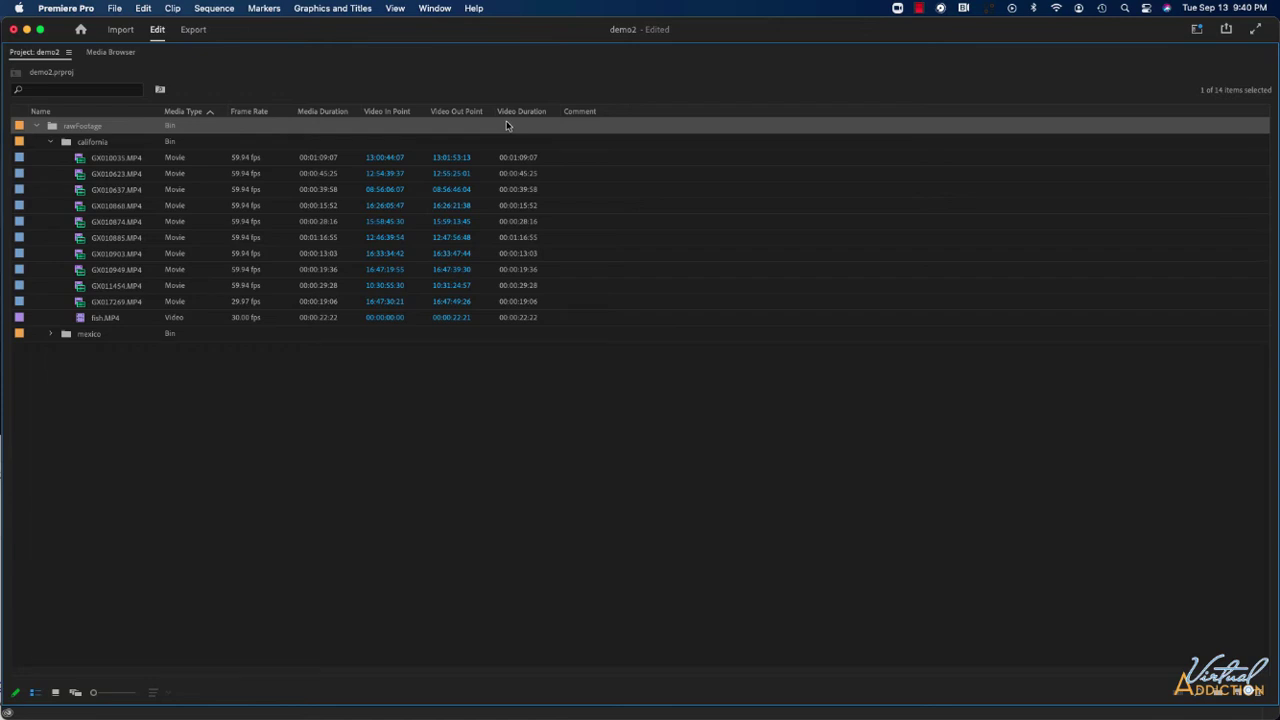
# - Expand the mexico bin in the clip list, and open the california bin within rawFootage in icon view
pyautogui.click(51, 334)
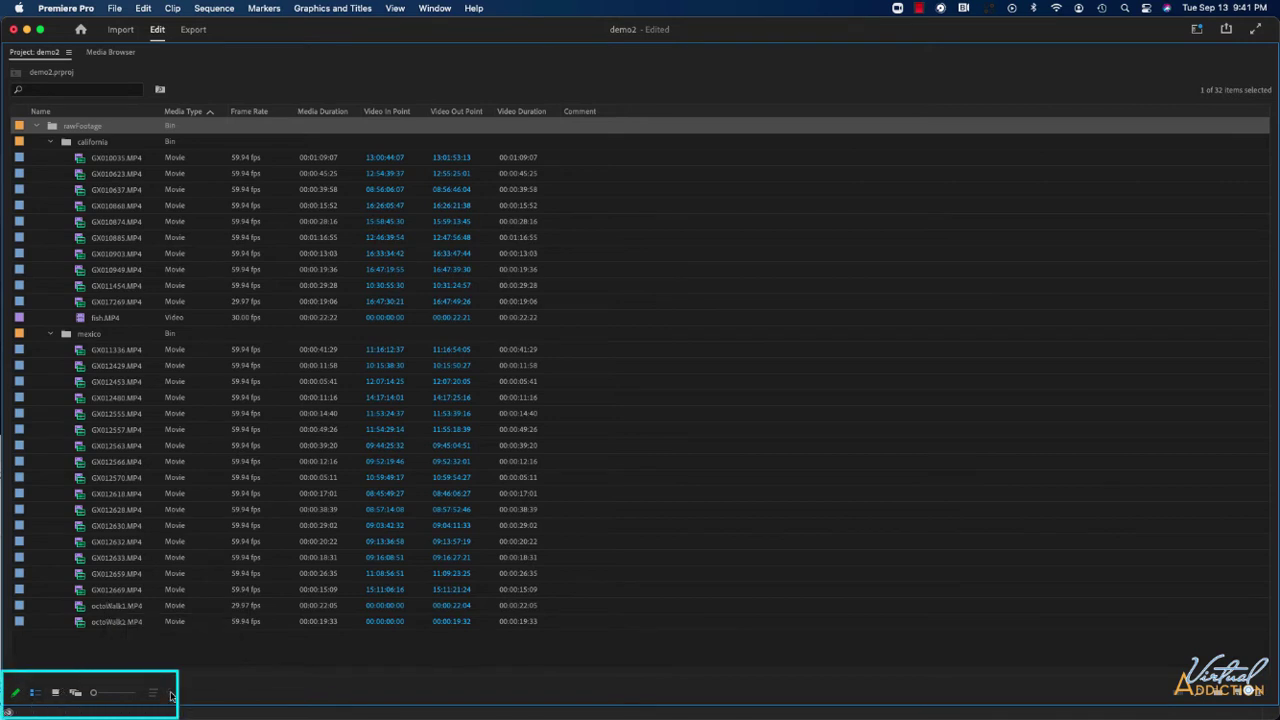
pyautogui.click(55, 694)
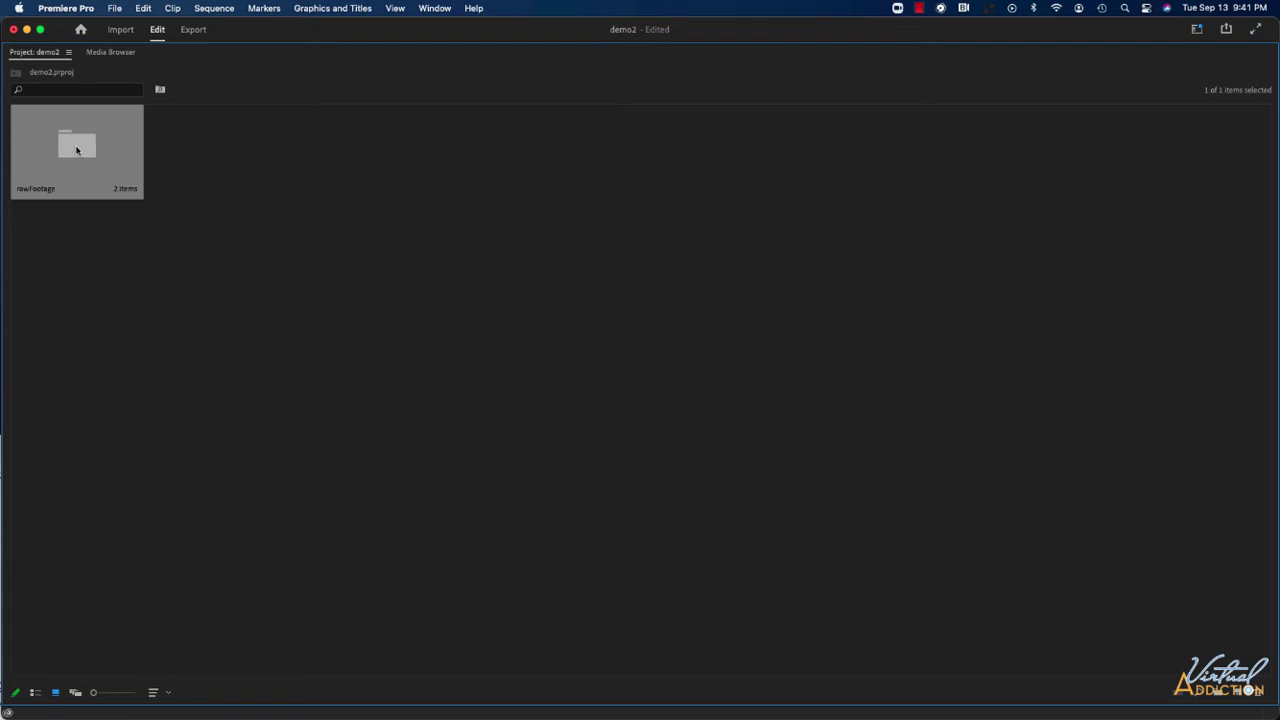
pyautogui.doubleClick(78, 150)
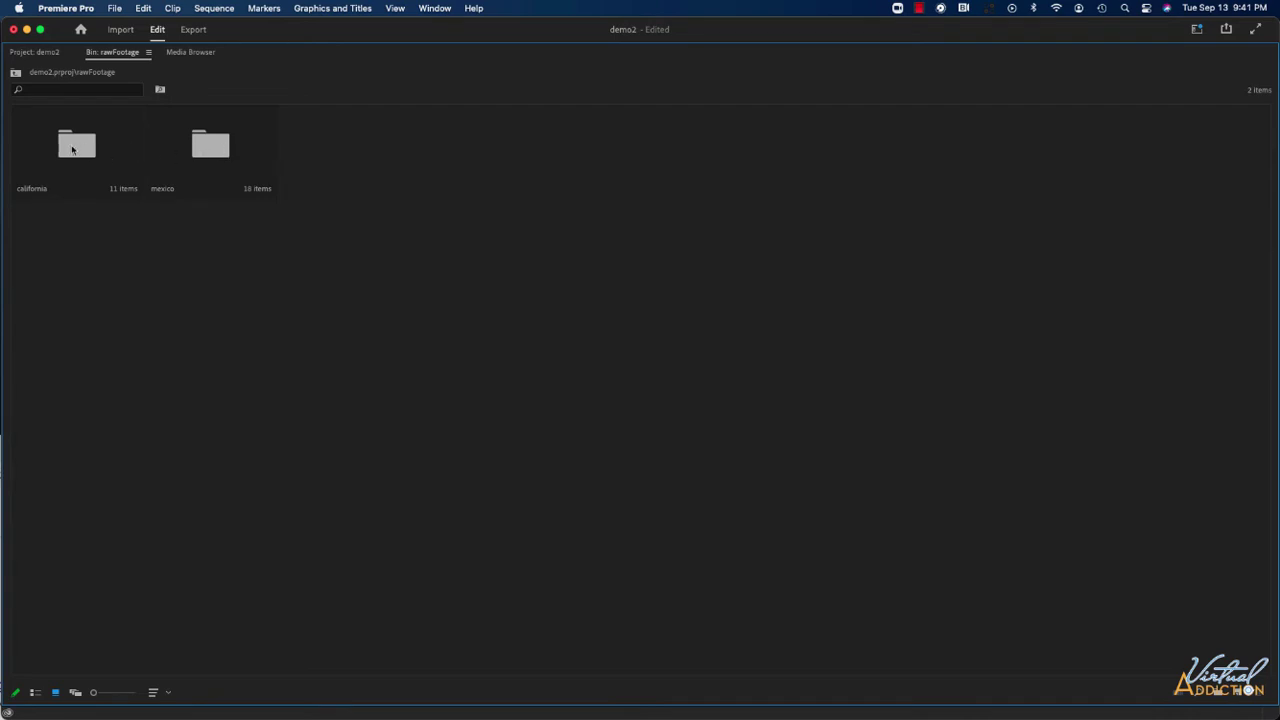
pyautogui.doubleClick(75, 148)
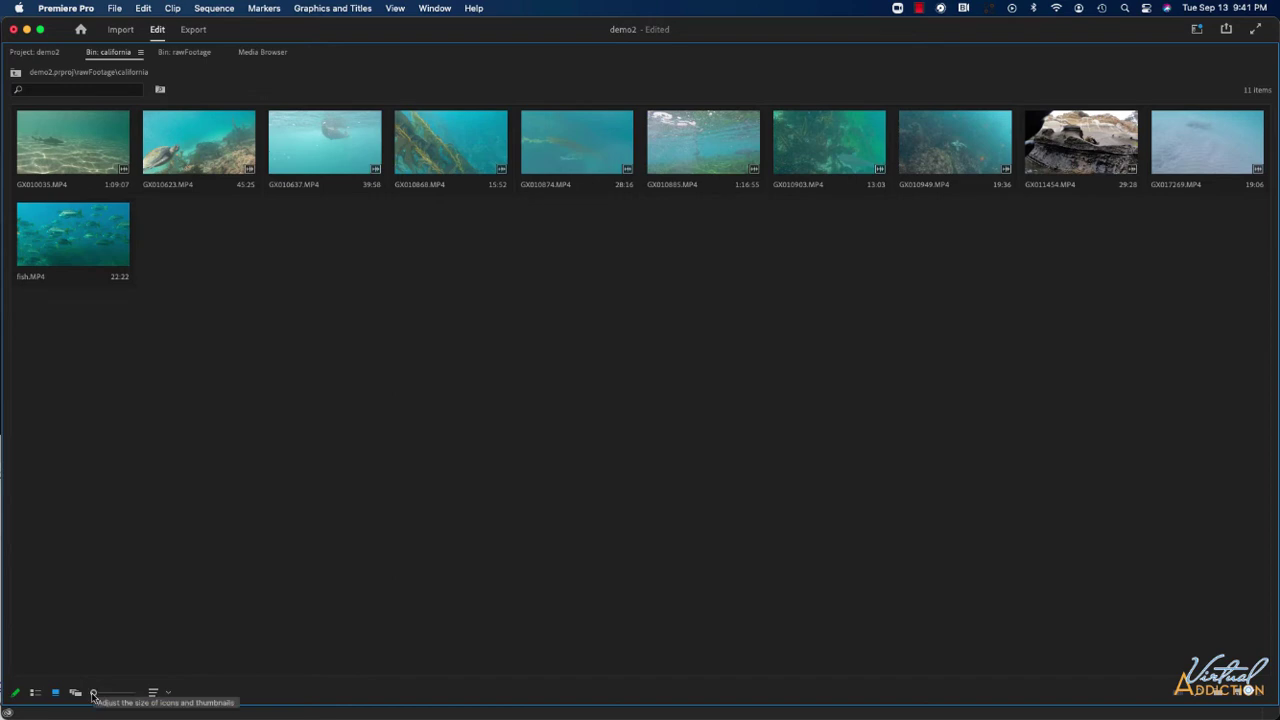
# - Enlarge the clip thumbnails to about five per row and select the GX010903.MP4 clip
pyautogui.moveTo(92, 695); pyautogui.dragTo(115, 697)
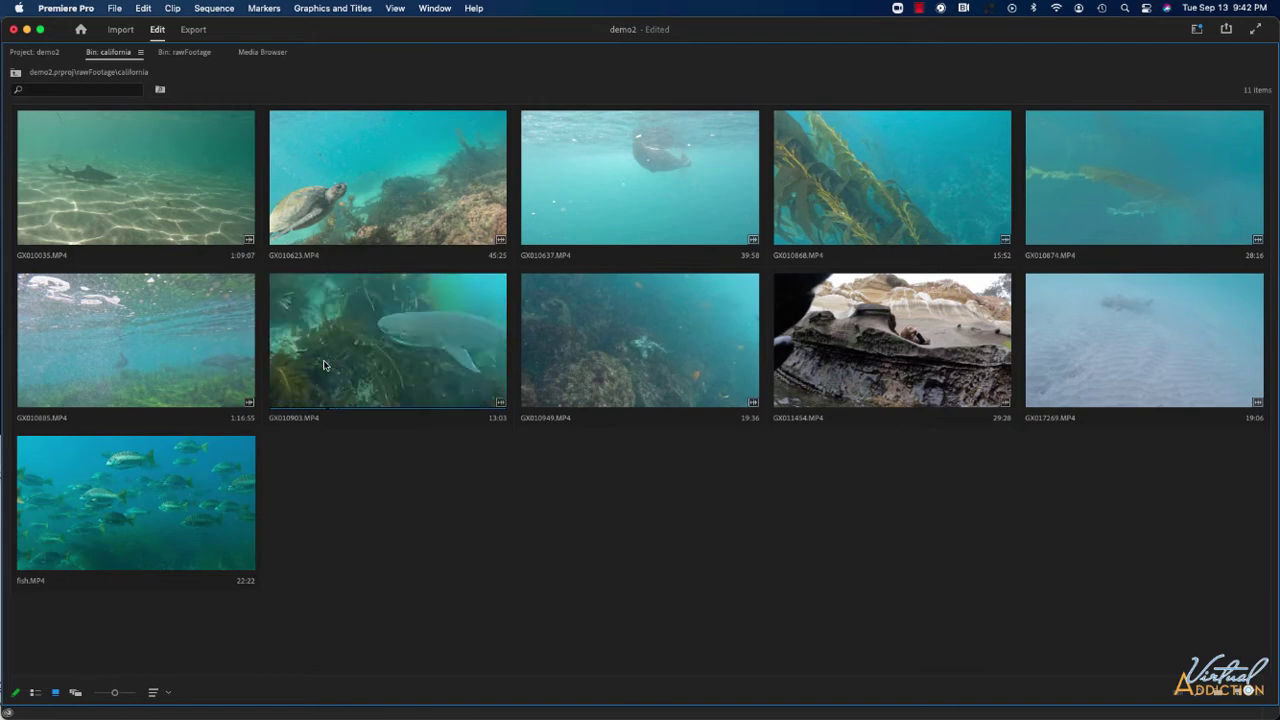
pyautogui.click(407, 362)
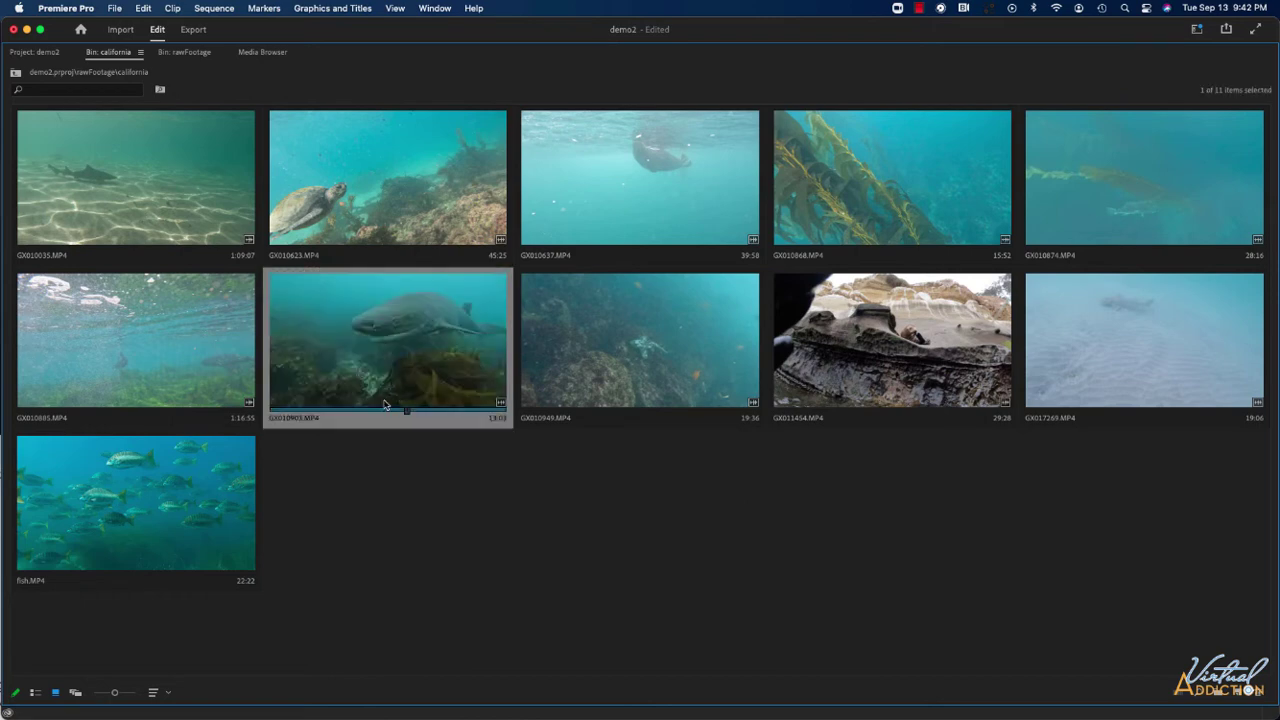
# - Scrub through GX010903.MP4 on its thumbnail and play it back within the bin
pyautogui.moveTo(388, 412); pyautogui.dragTo(373, 412)
pyautogui.press('space')
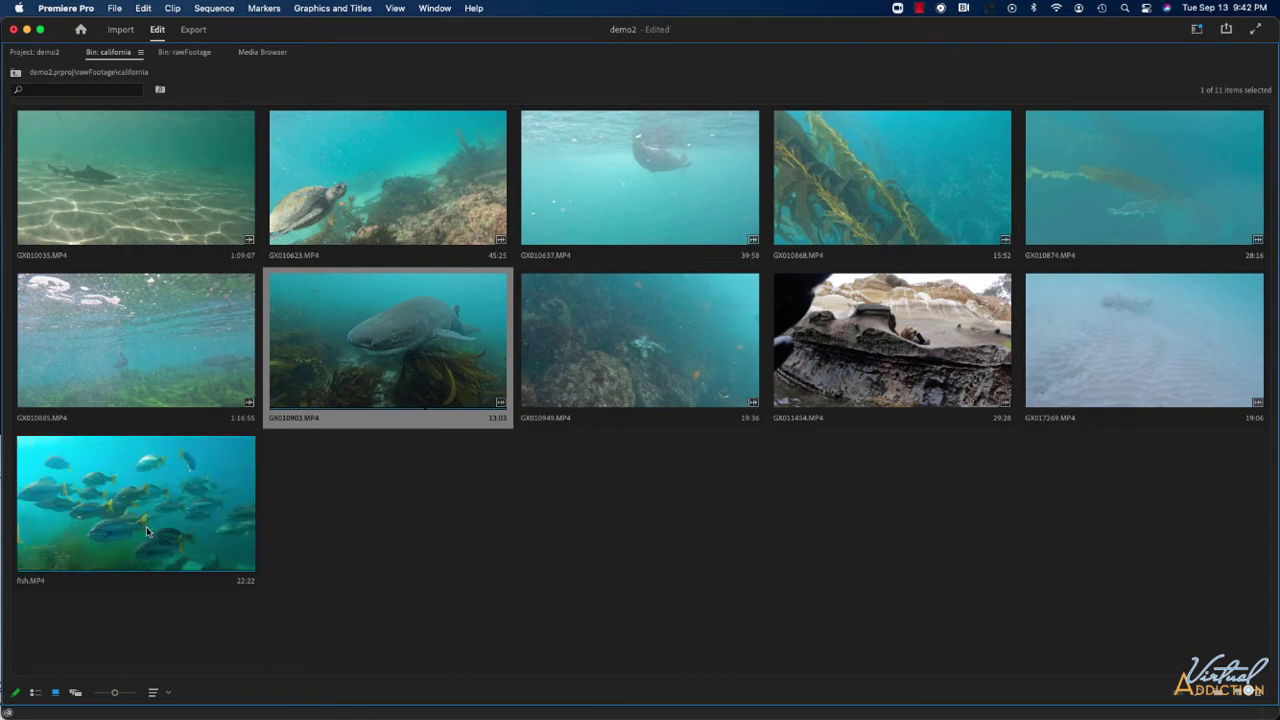
# - Rename the GX010035.MP4 clip in the california bin as leopardShark.MP4
pyautogui.rightClick(40, 257)
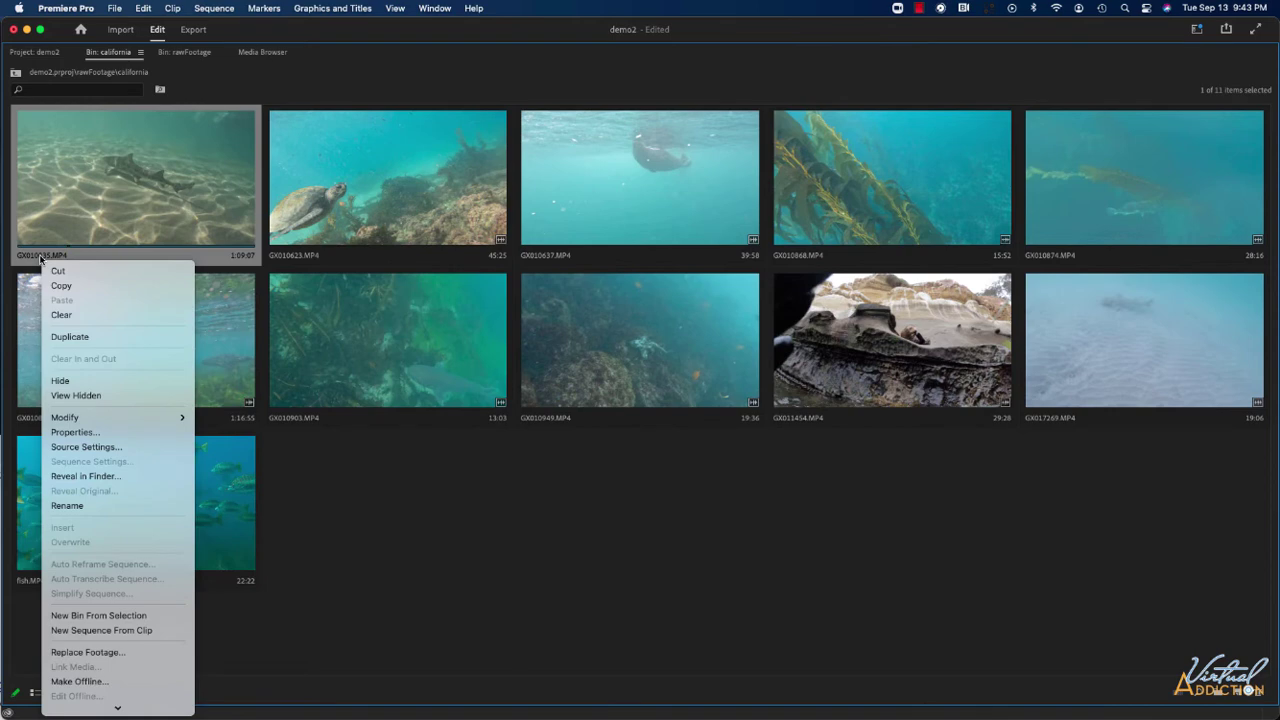
pyautogui.click(67, 505)
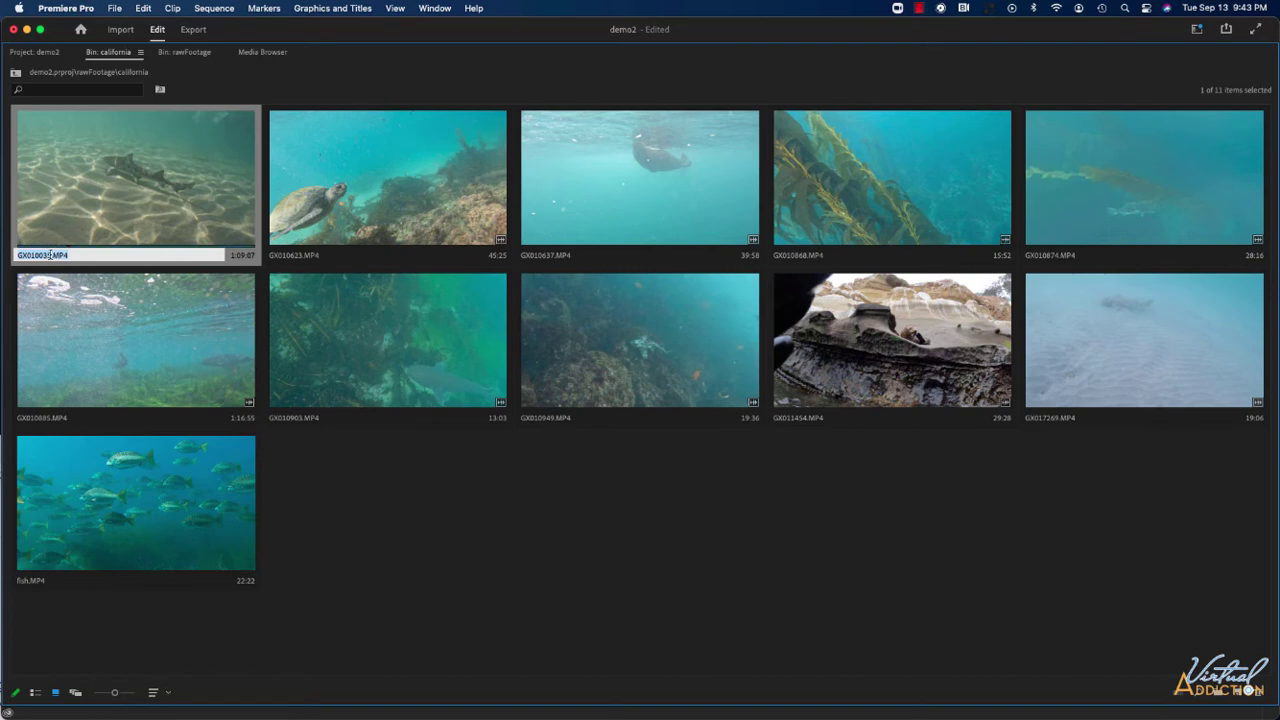
pyautogui.moveTo(50, 255); pyautogui.dragTo(18, 255)
pyautogui.write('leopardShark')
pyautogui.click(304, 479)
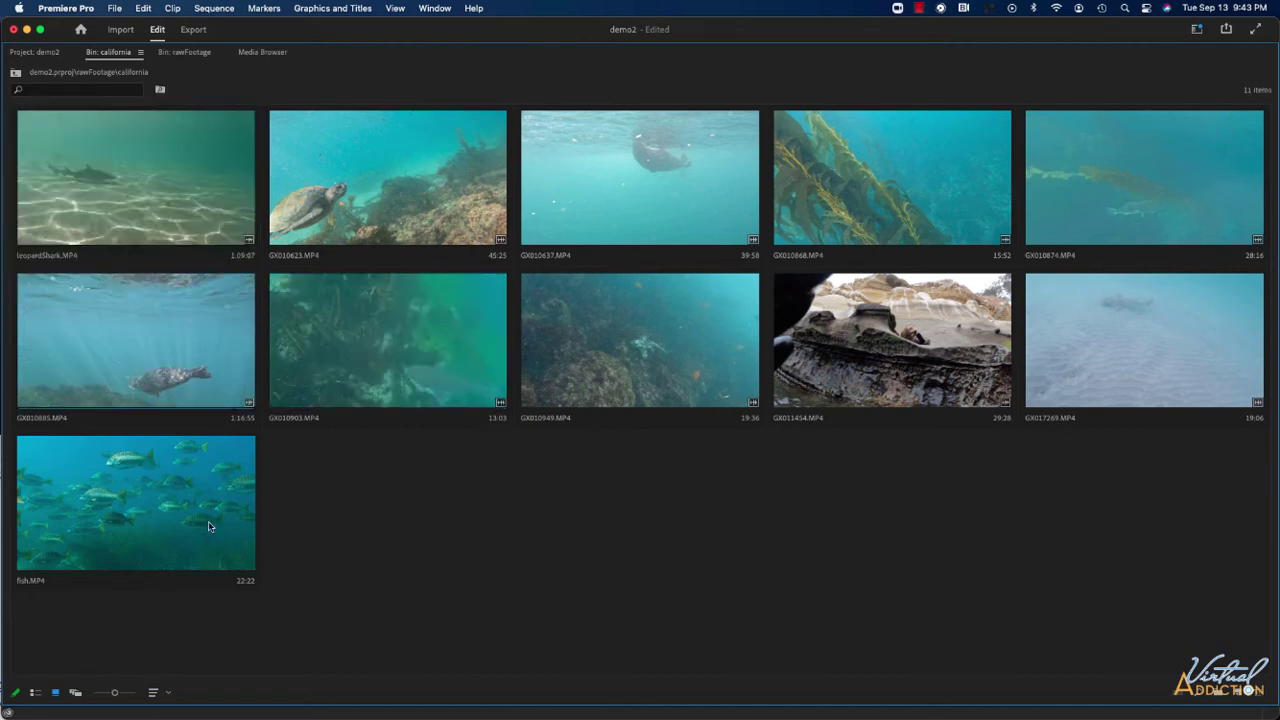
# - Switch the california bin to freeform view and enlarge the thumbnails slightly
pyautogui.click(75, 694)
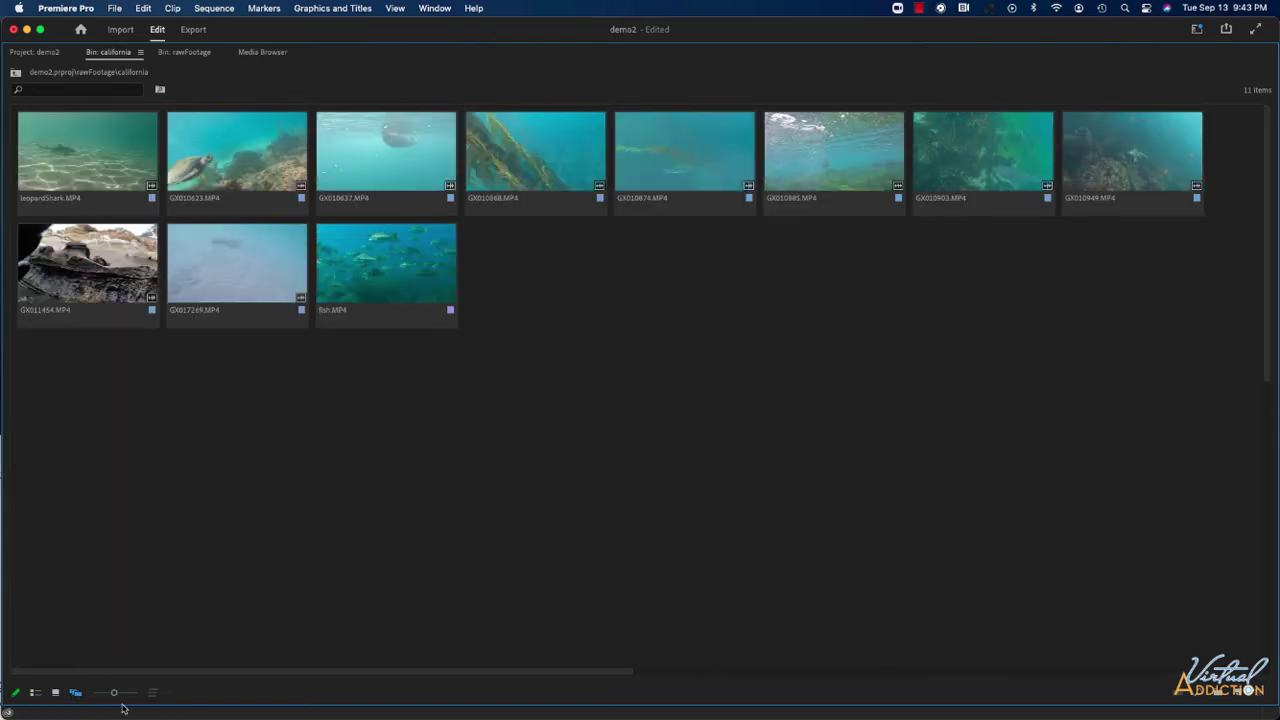
pyautogui.moveTo(113, 693); pyautogui.dragTo(122, 694)
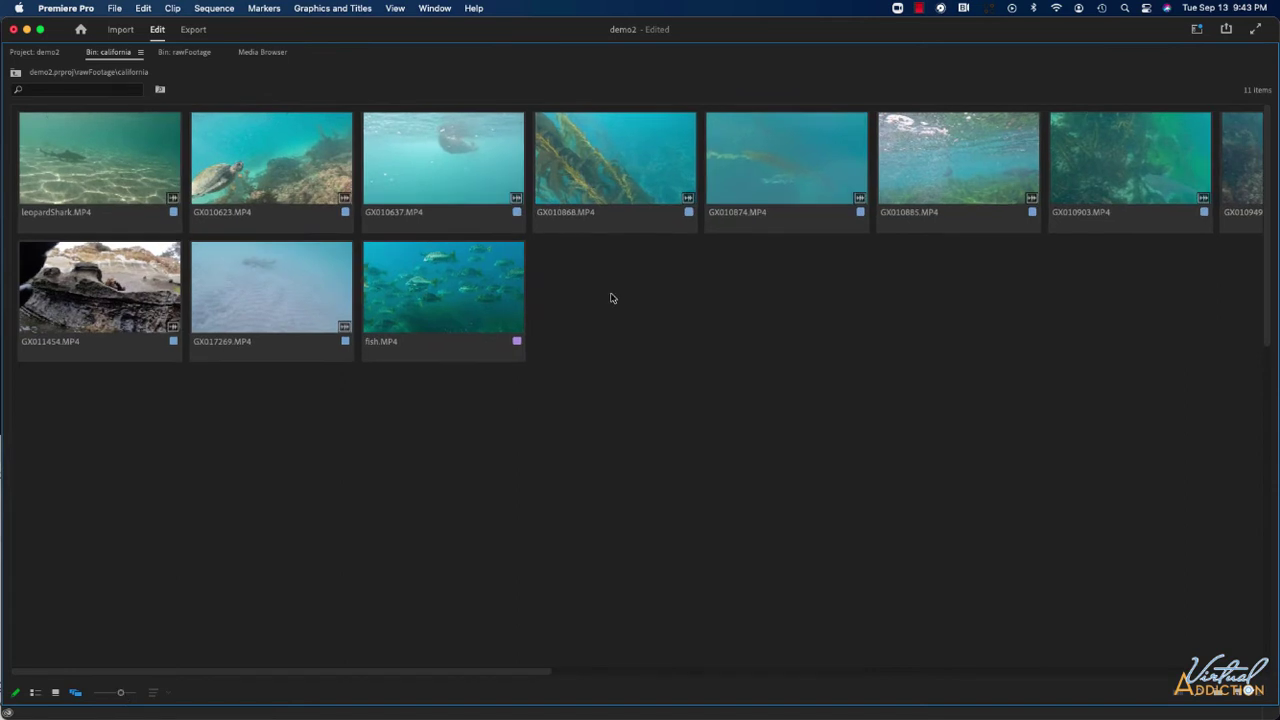
# - Move fish.MP4, GX010949.MP4 and GX010903.MP4 out of their rows into the empty area below
pyautogui.moveTo(452, 287); pyautogui.dragTo(753, 415)
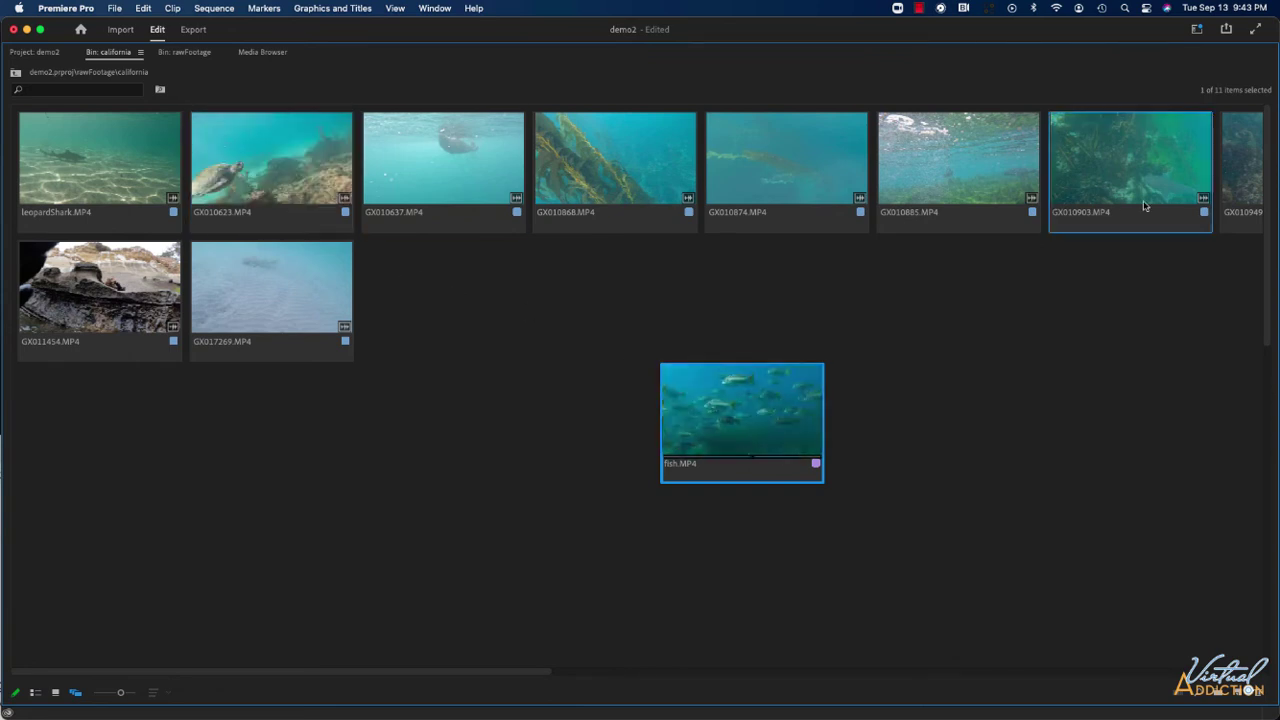
pyautogui.moveTo(1222, 212); pyautogui.dragTo(406, 370)
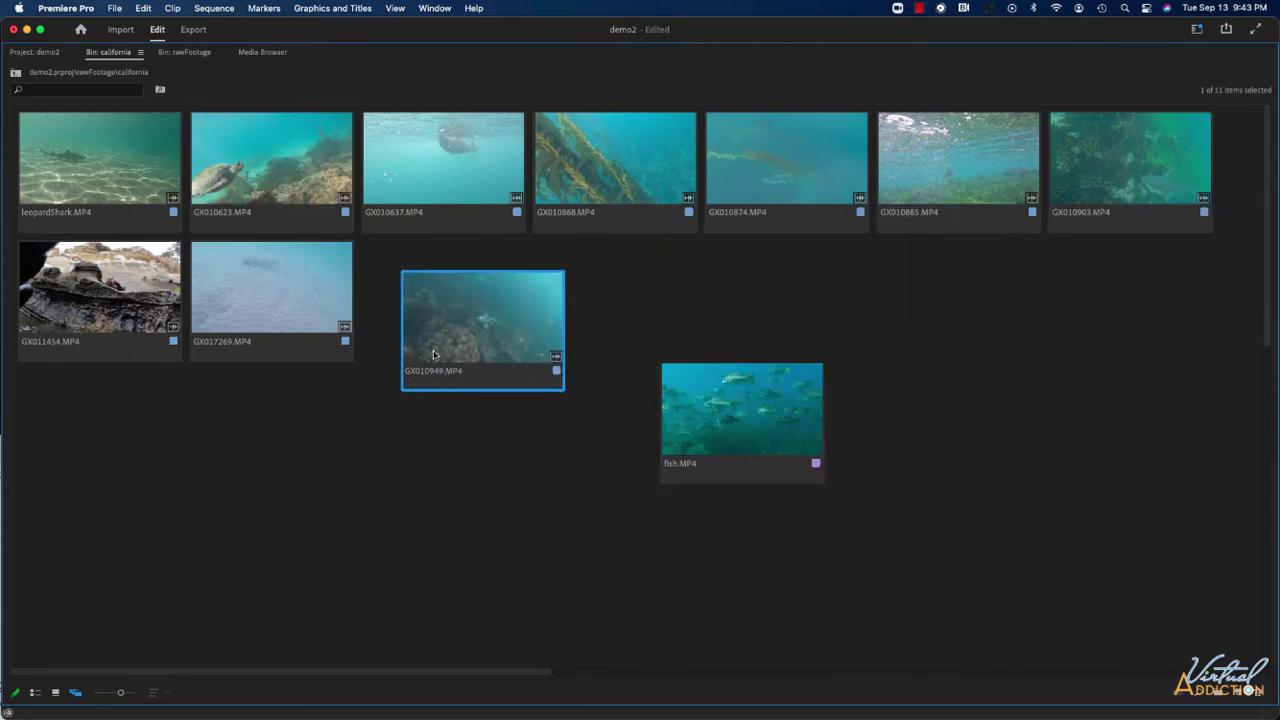
pyautogui.moveTo(1118, 178); pyautogui.dragTo(400, 469)
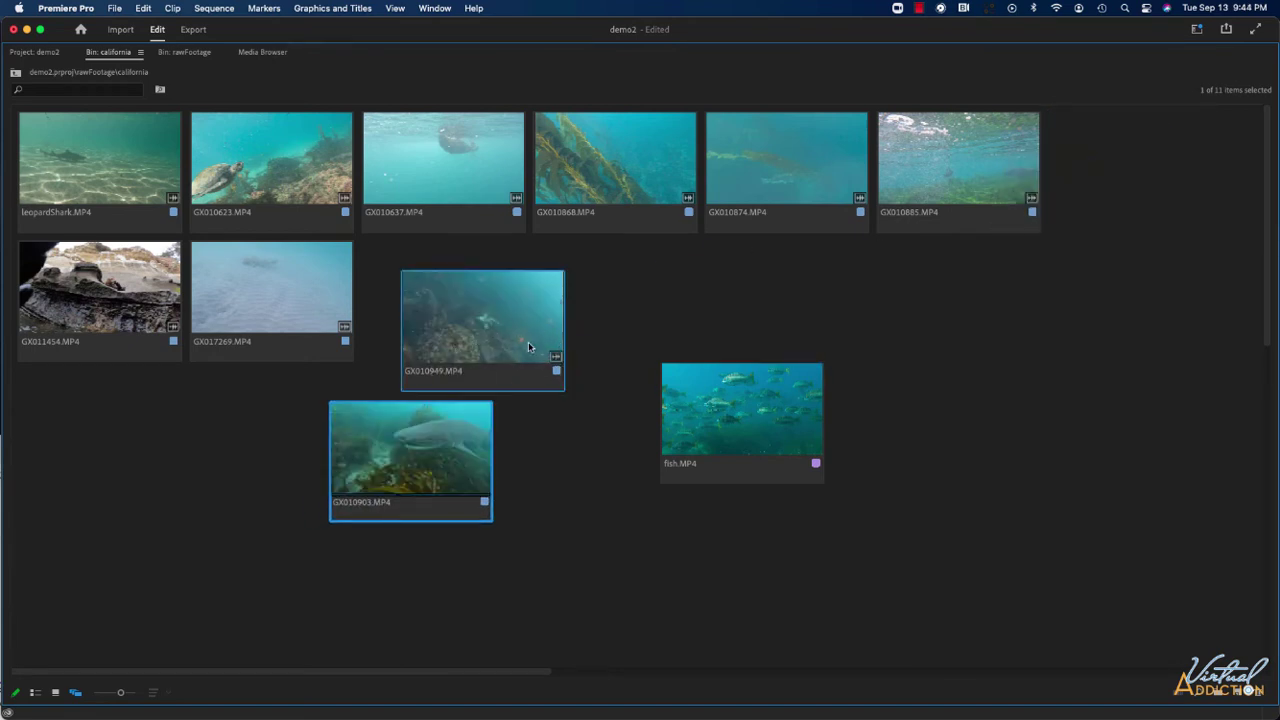
pyautogui.moveTo(508, 341); pyautogui.dragTo(552, 345)
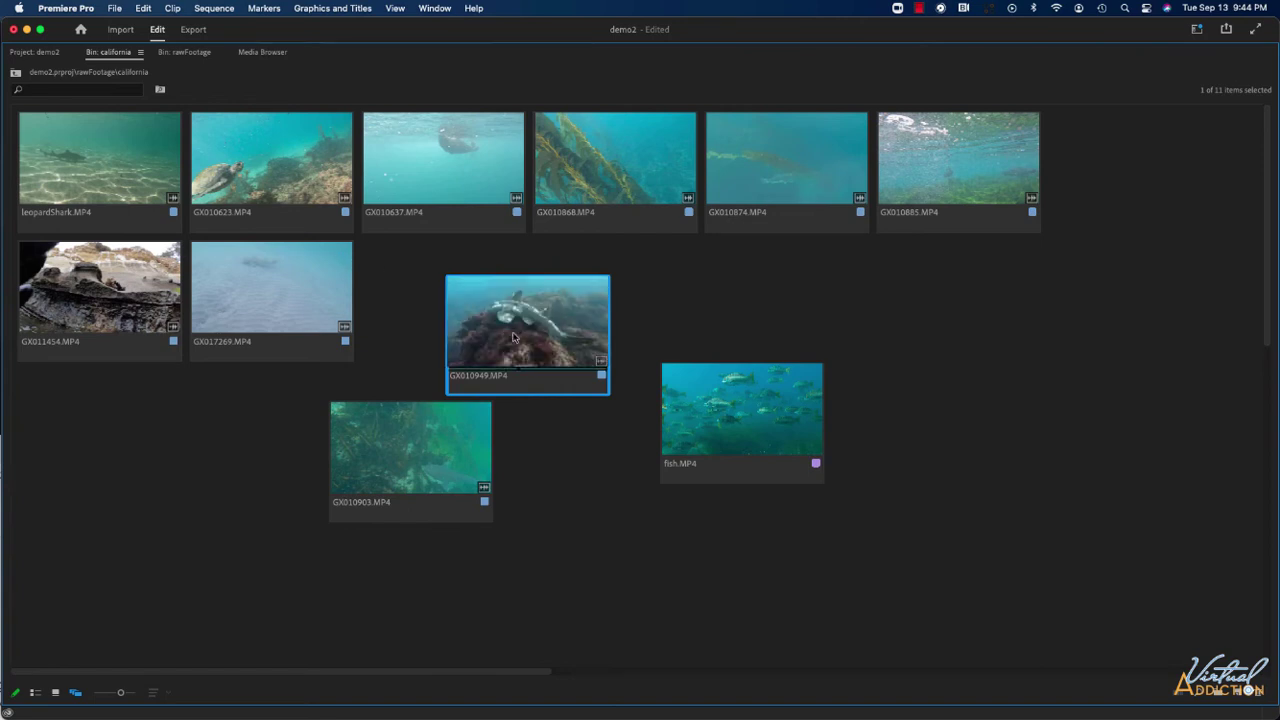
# - Group GX010949.MP4, GX010903.MP4, GX017269.MP4 and leopardShark.MP4 into a partly overlapping cluster below the remaining clips
pyautogui.moveTo(527, 340); pyautogui.dragTo(202, 487)
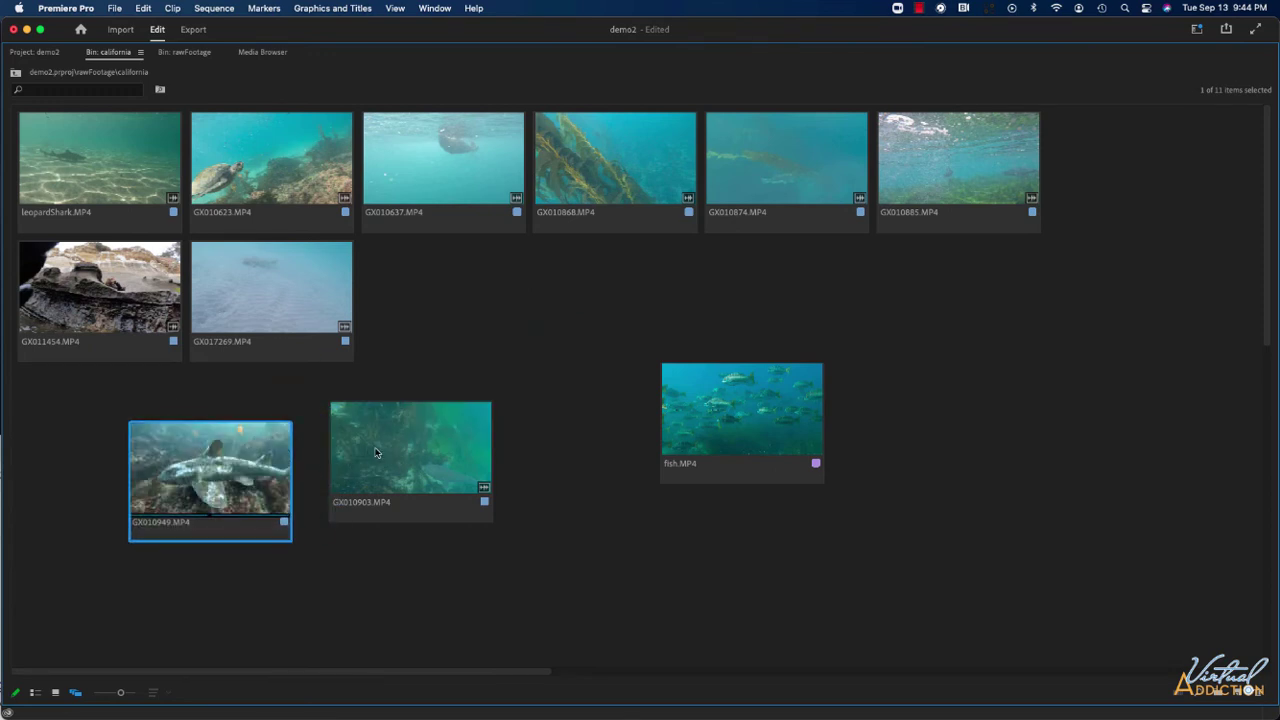
pyautogui.moveTo(378, 450); pyautogui.dragTo(281, 538)
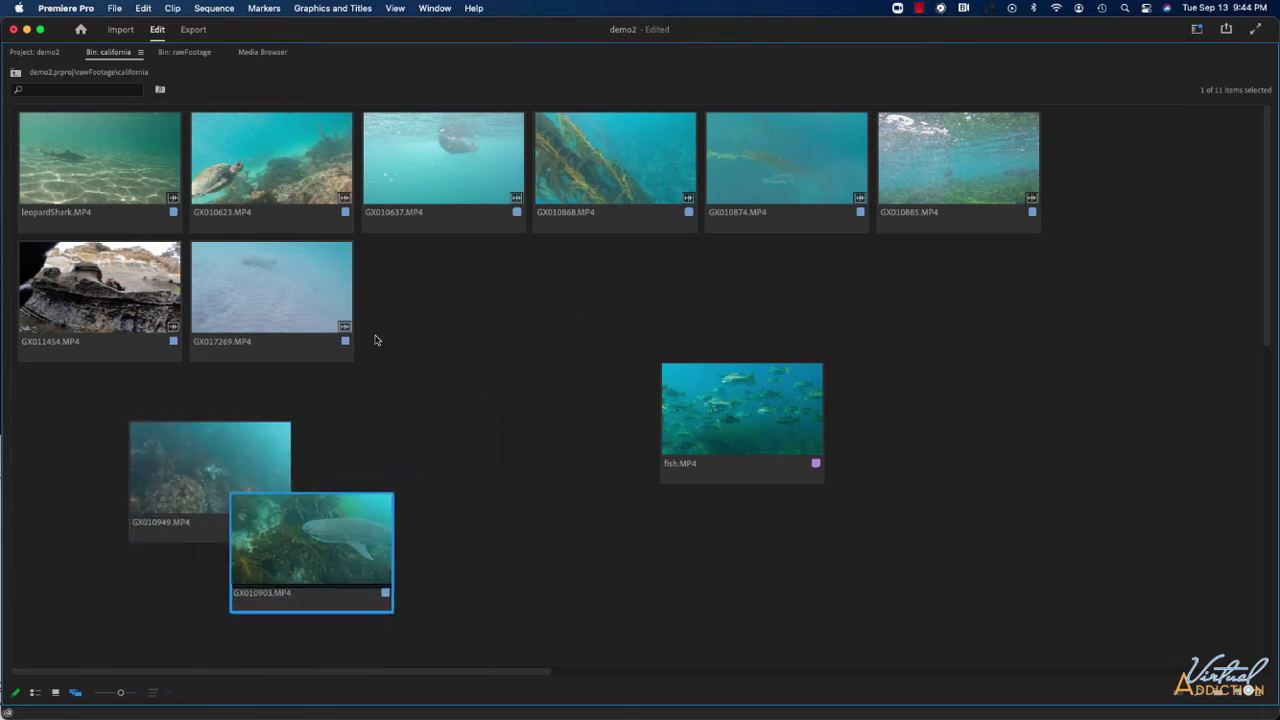
pyautogui.click(300, 330)
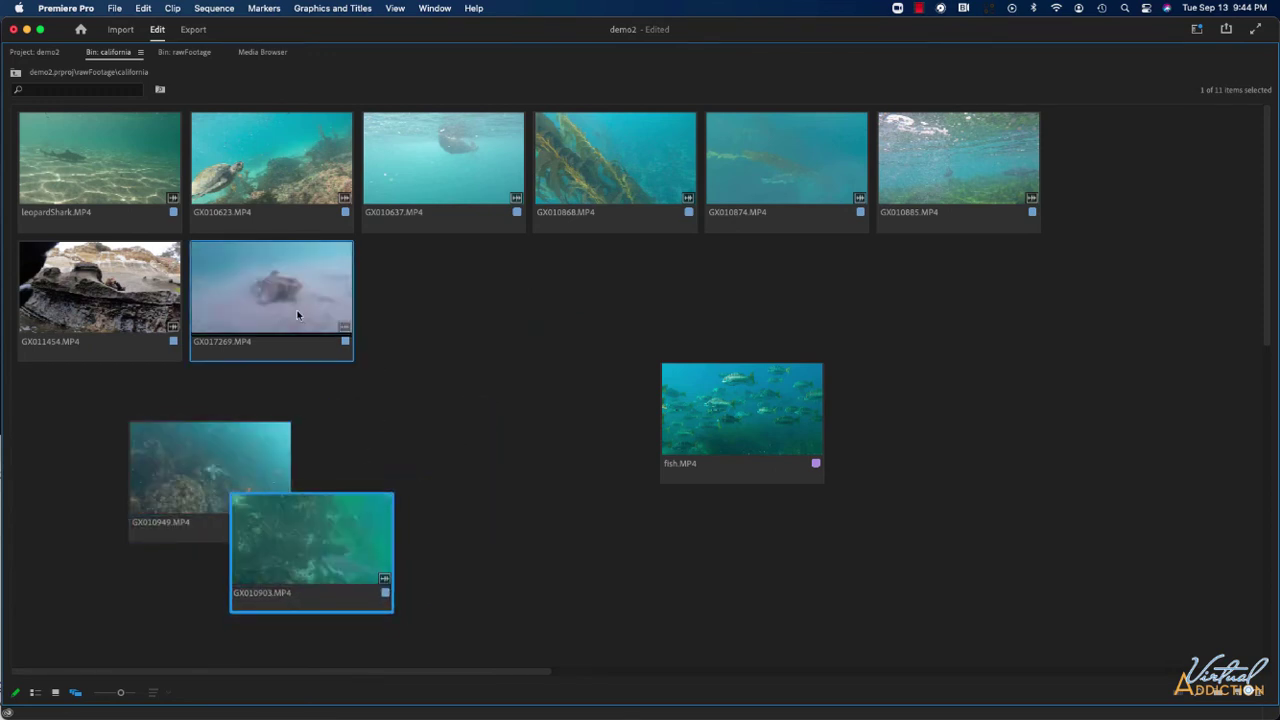
pyautogui.moveTo(305, 339); pyautogui.dragTo(448, 614)
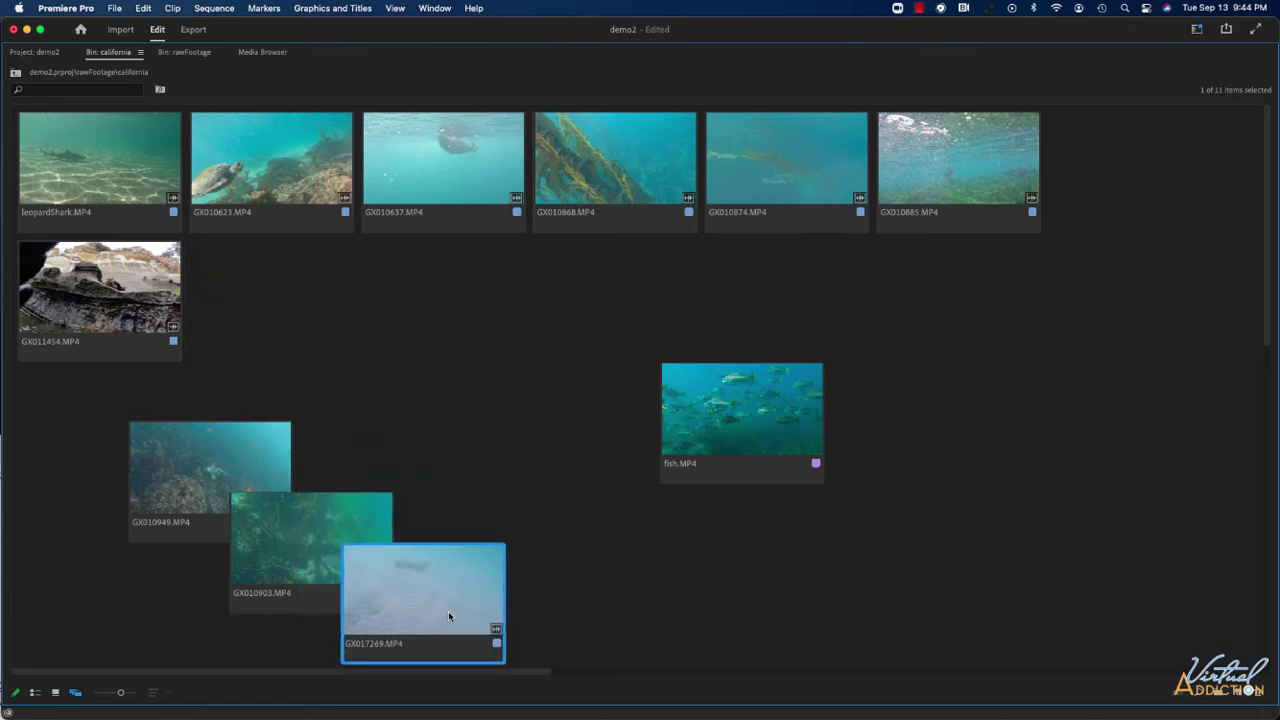
pyautogui.click(126, 168)
pyautogui.moveTo(126, 168); pyautogui.dragTo(457, 460)
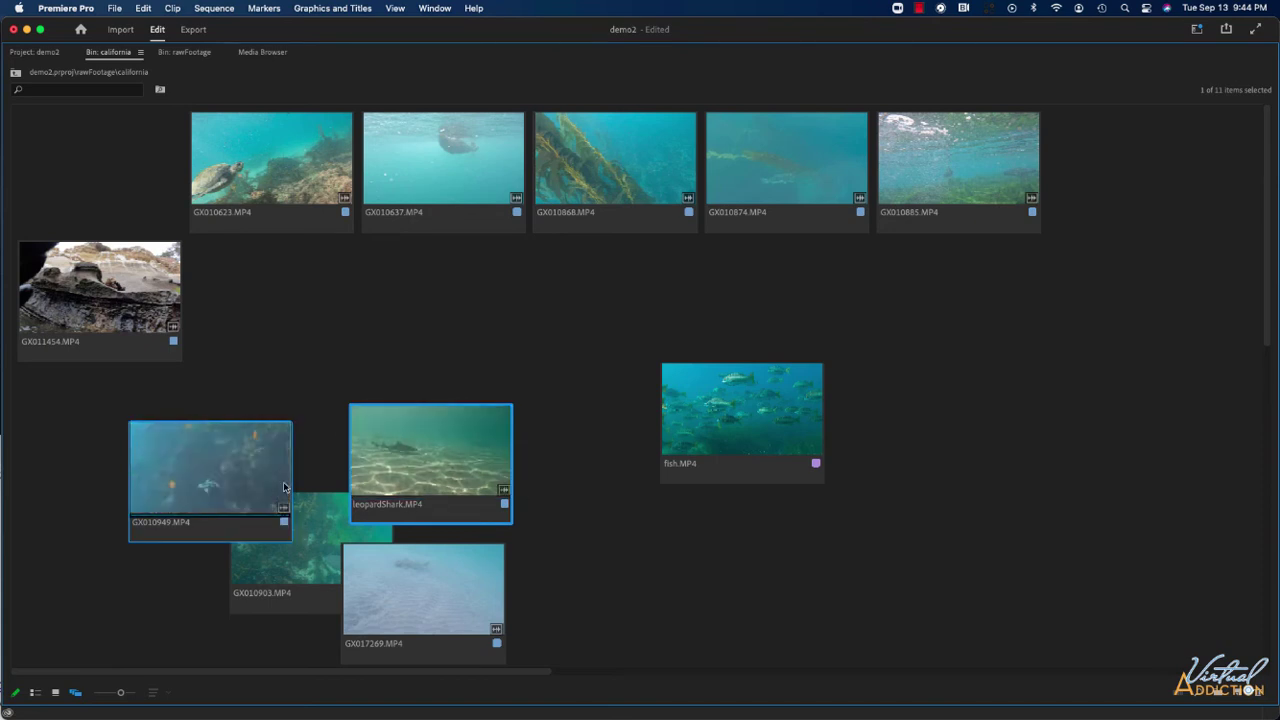
# - Align the freely placed clips in the california bin to the grid
pyautogui.click(424, 318)
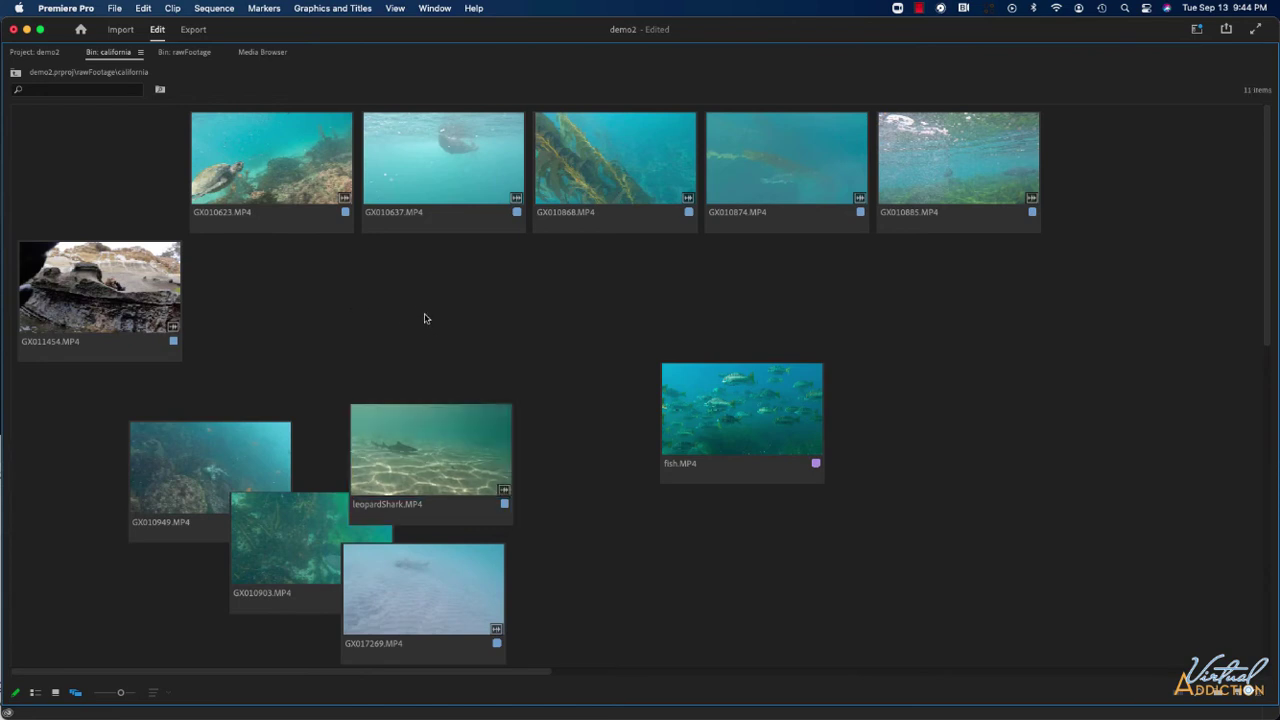
pyautogui.rightClick(424, 318)
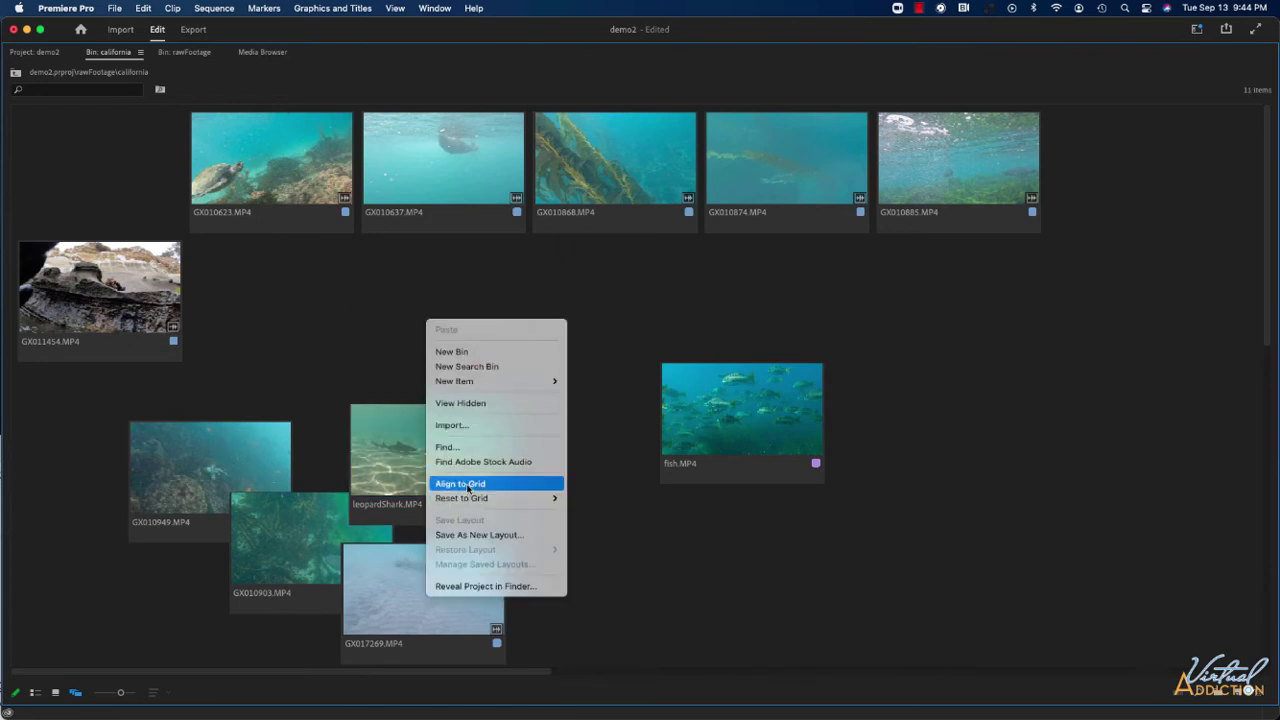
pyautogui.click(468, 485)
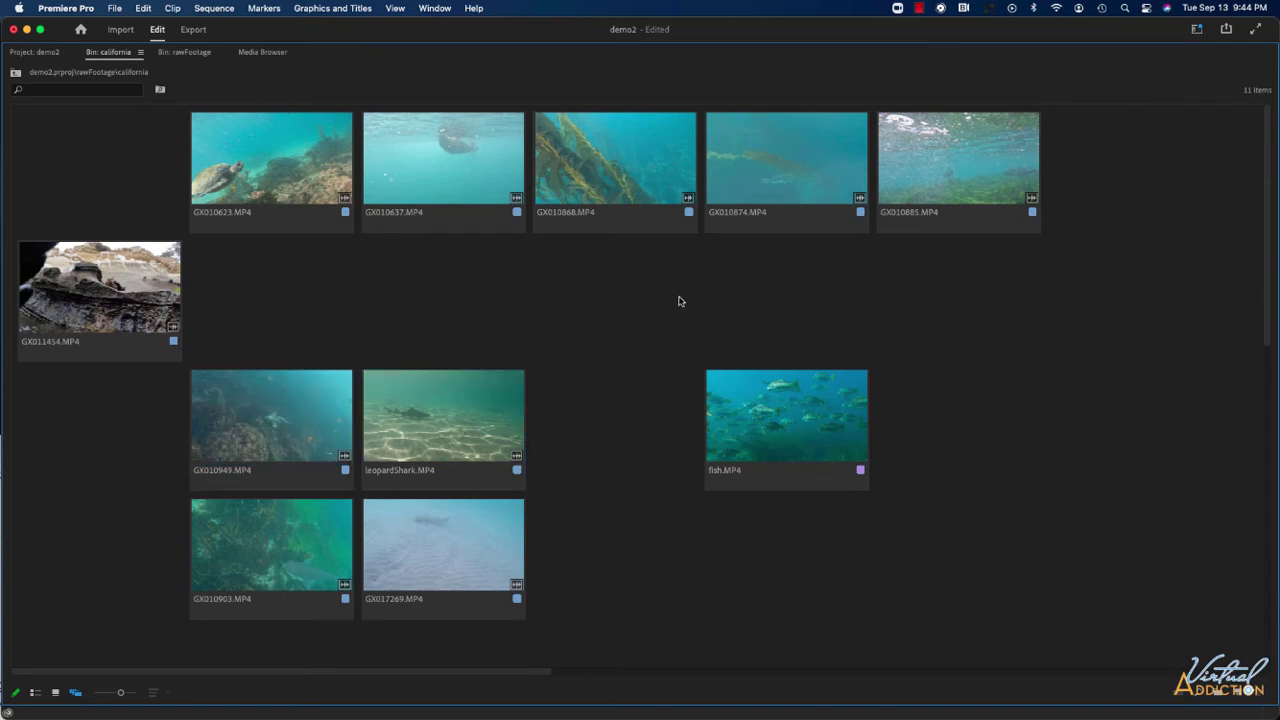
# - Reset the california bin's freeform layout to a grid ordered by clip name
pyautogui.rightClick(532, 304)
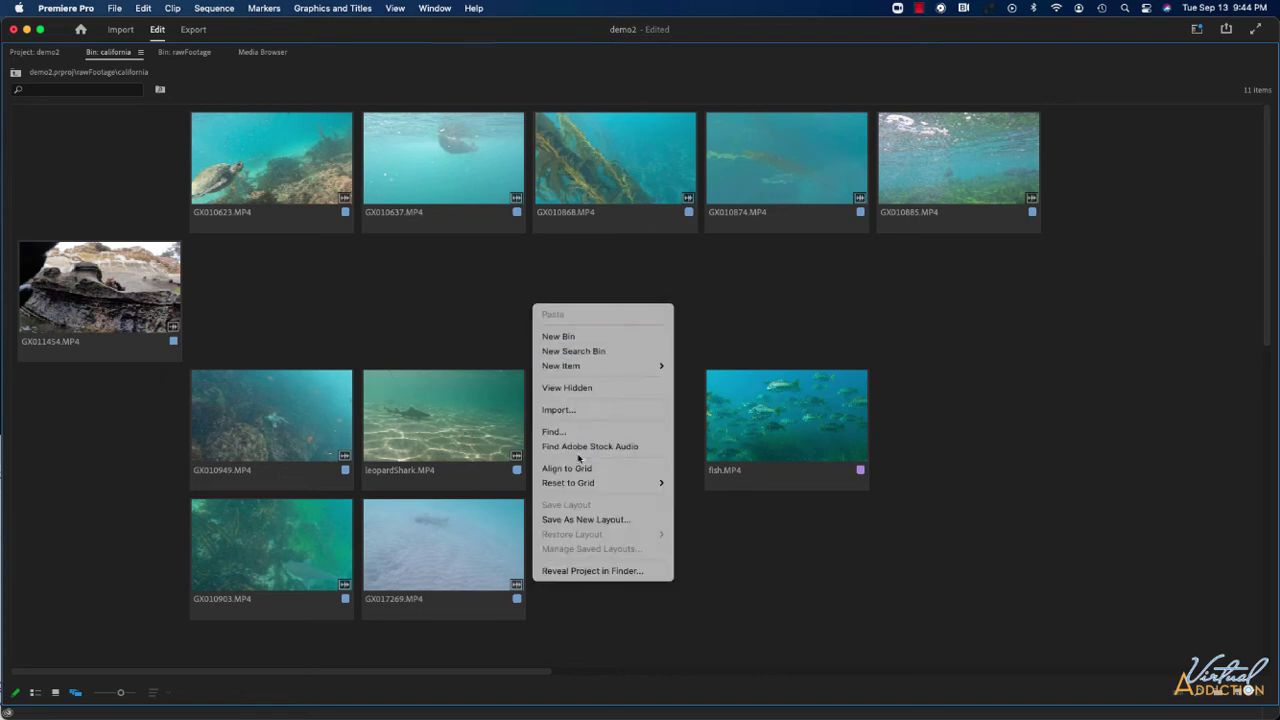
pyautogui.moveTo(574, 483)
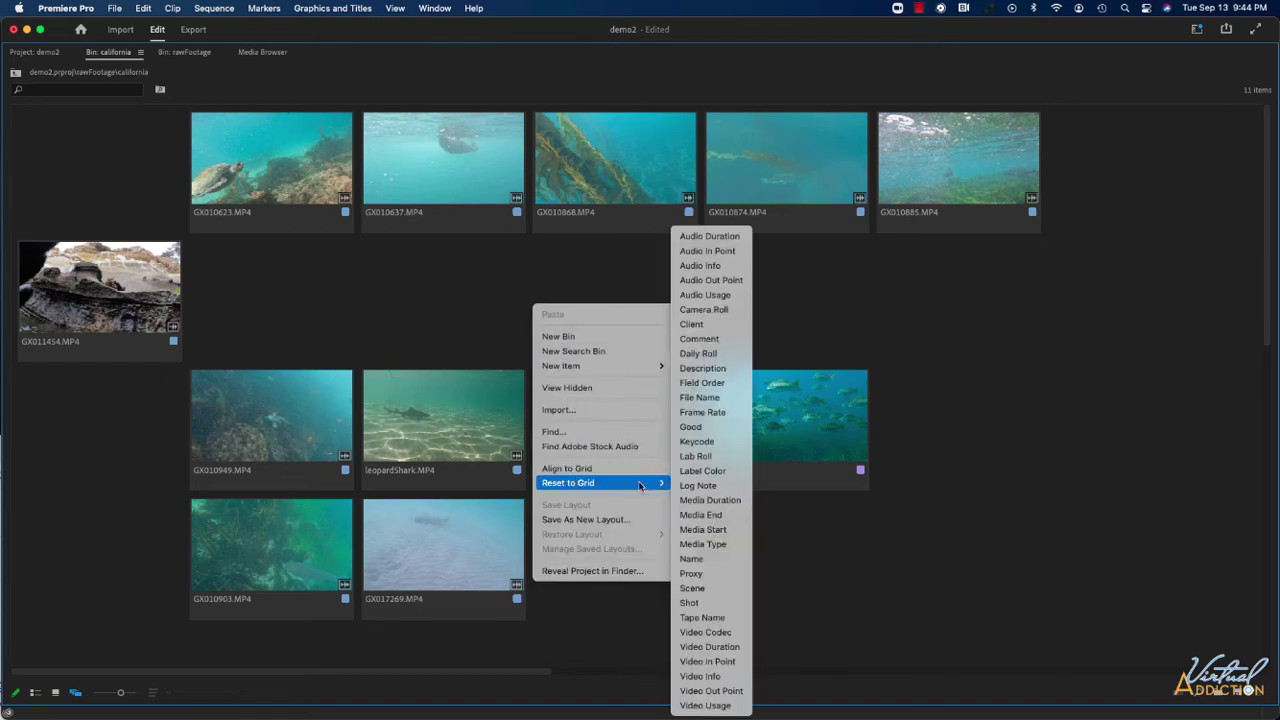
pyautogui.click(723, 576)
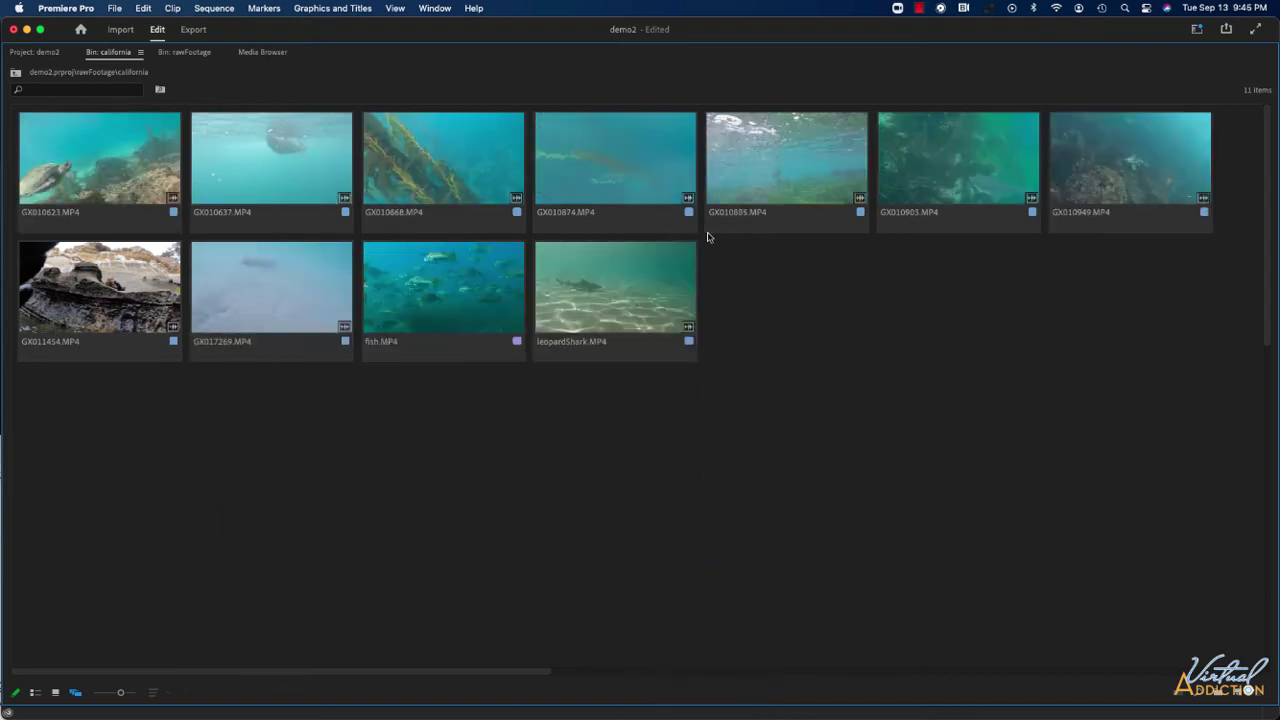
# - Go back to the rawFootage bin and open its mexico bin
pyautogui.click(677, 232)
pyautogui.click(189, 55)
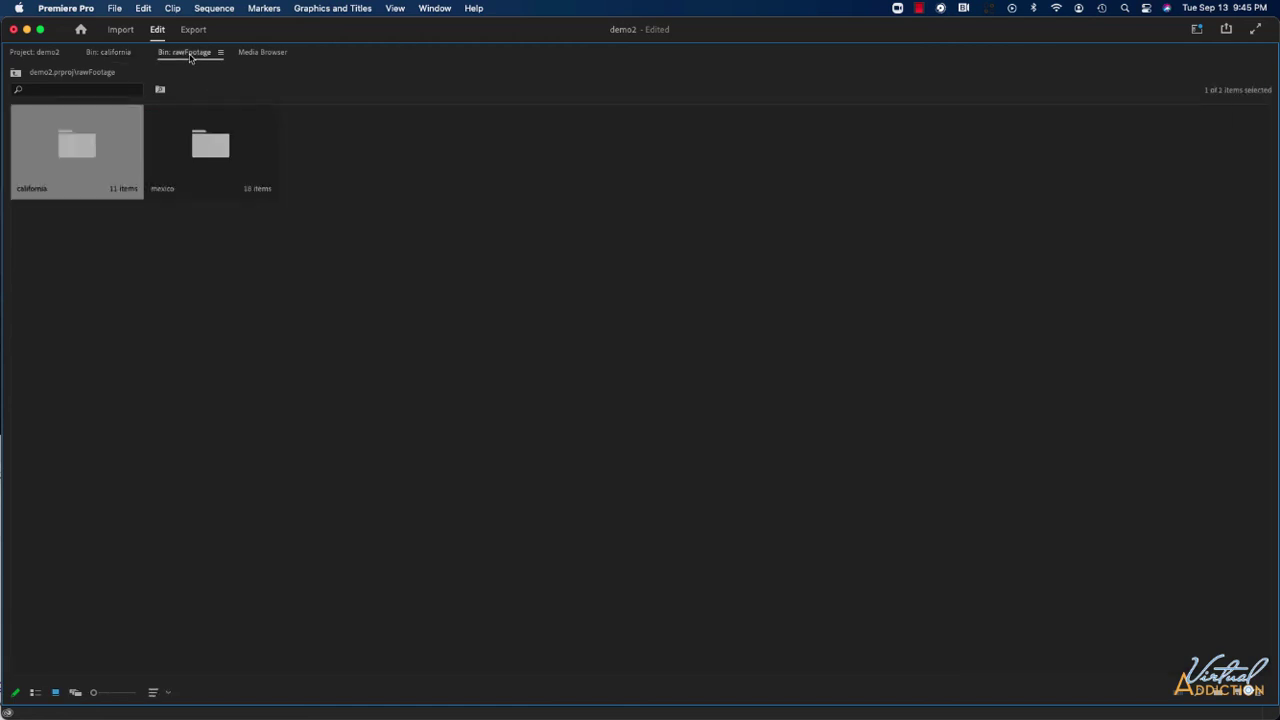
pyautogui.doubleClick(204, 156)
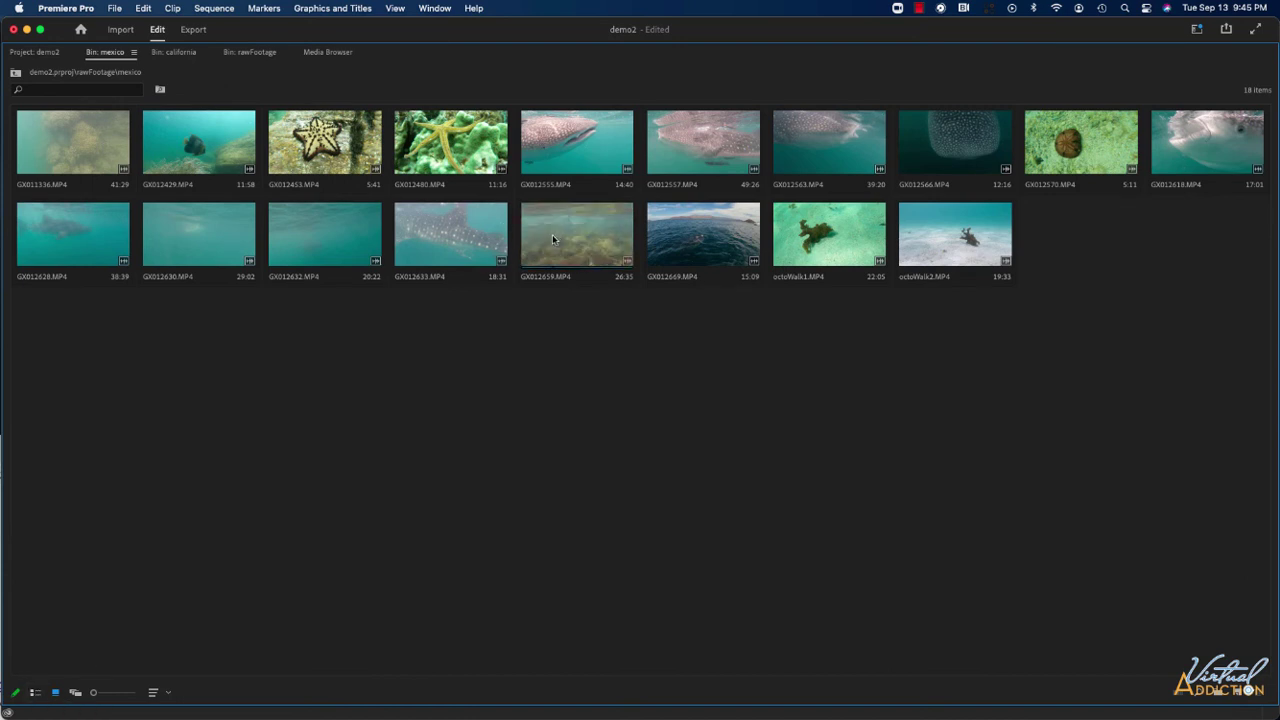
# - Set a frame showing the whale shark's spotted body as the poster frame of GX012555.MP4
pyautogui.click(578, 150)
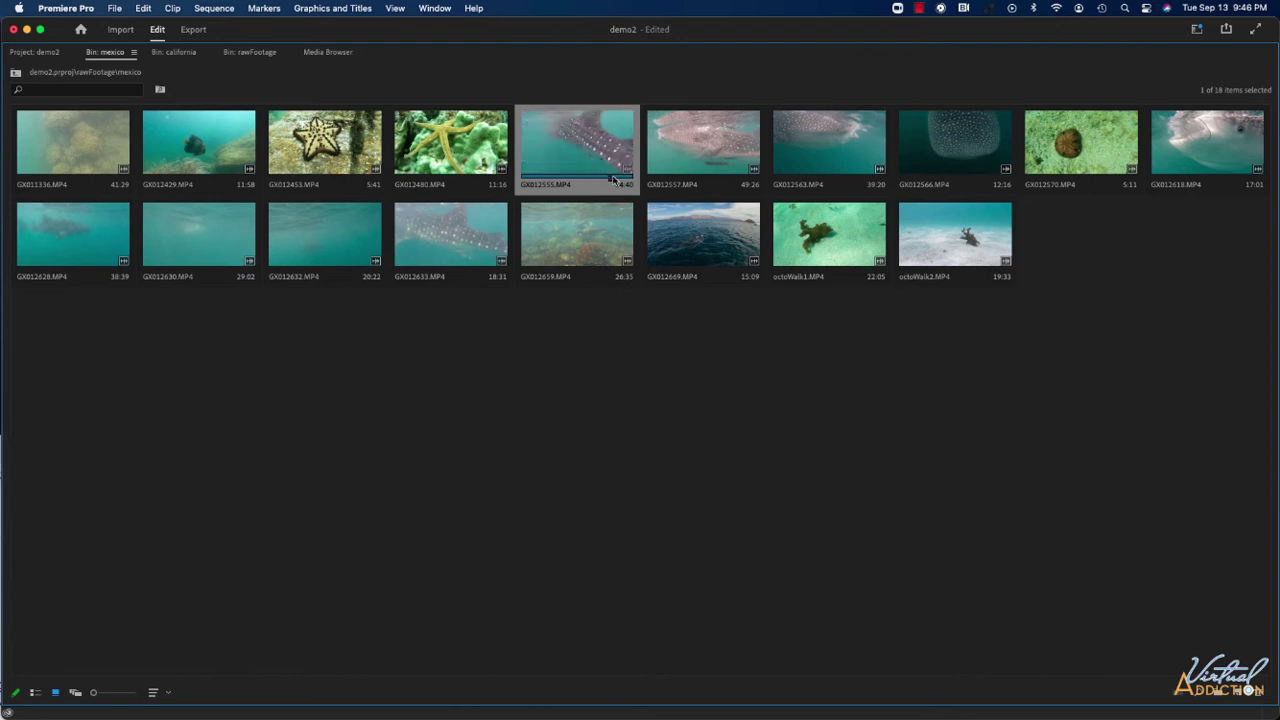
pyautogui.rightClick(593, 156)
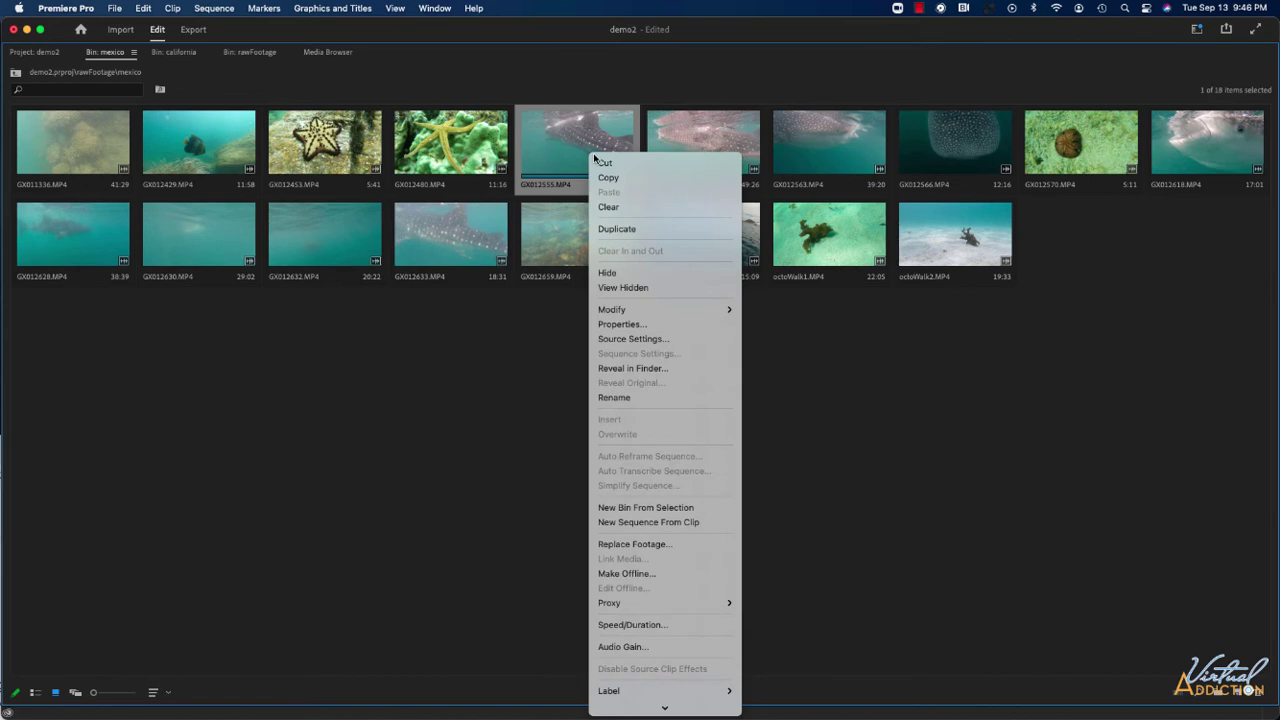
pyautogui.scroll(-3, 640, 370)
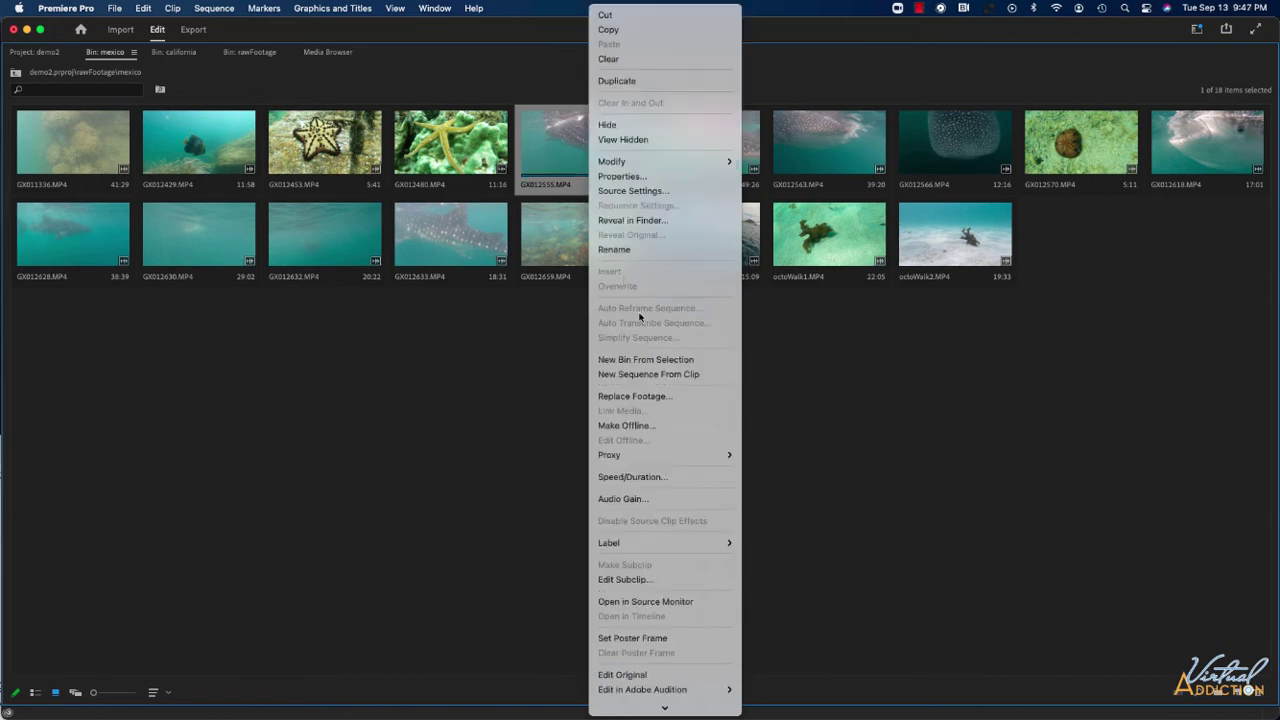
pyautogui.click(630, 639)
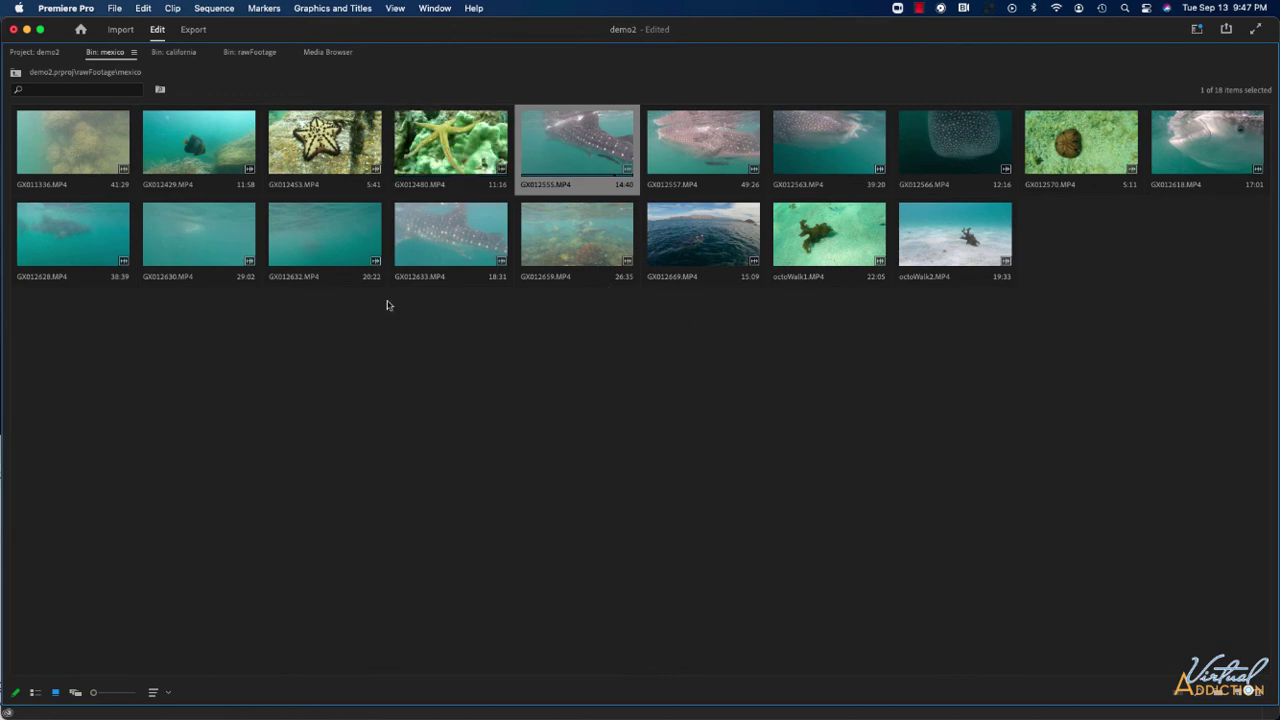
# - Try to set a frame with the whale shark in side view as the poster frame of GX012630.MP4
pyautogui.click(191, 236)
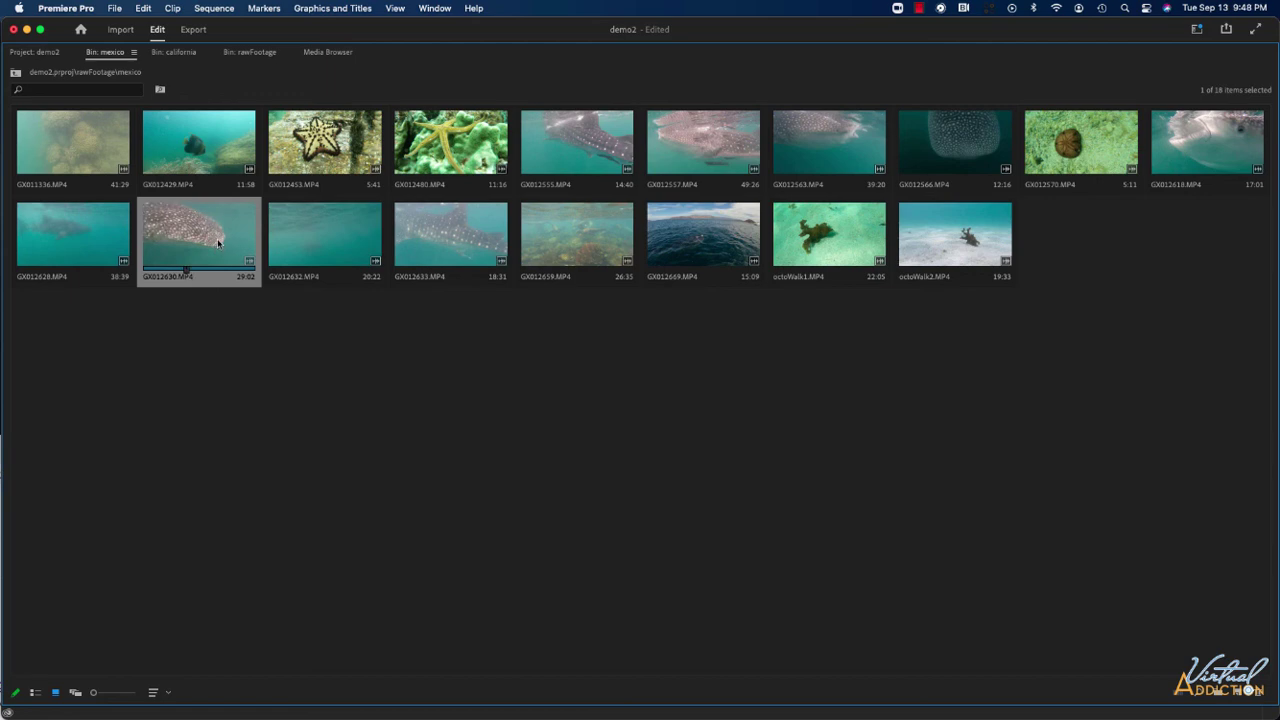
pyautogui.rightClick(218, 243)
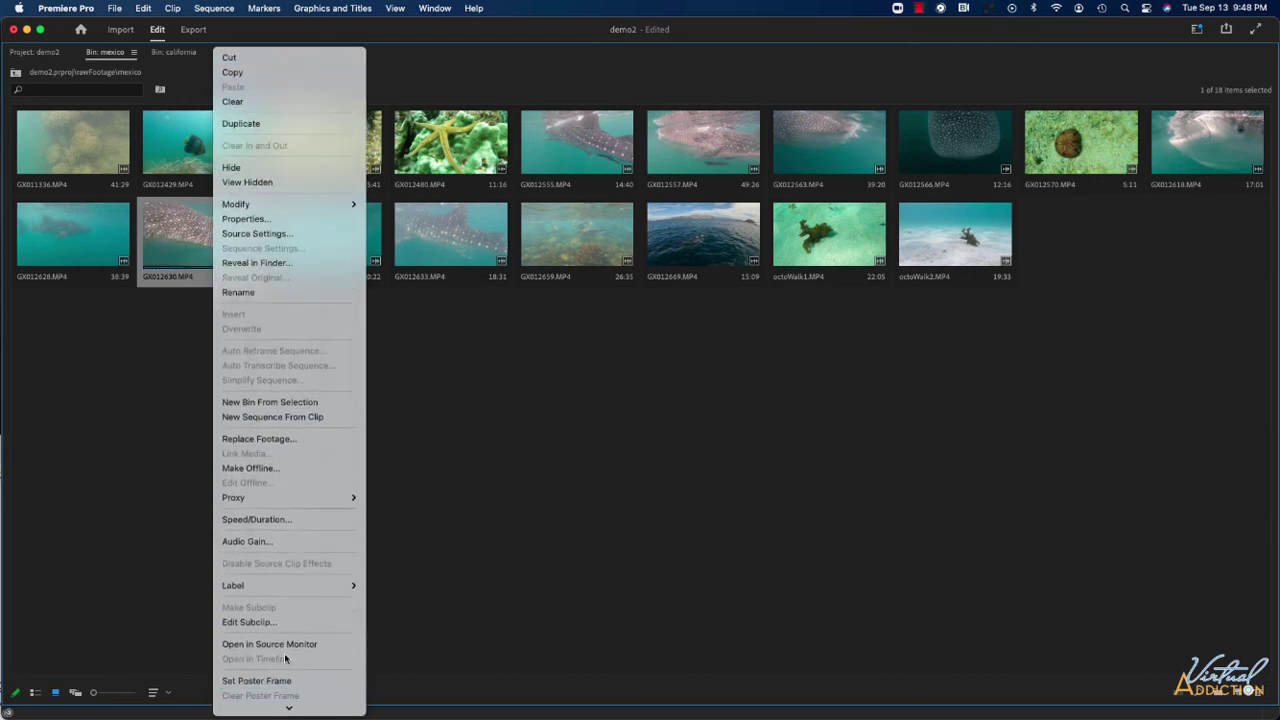
pyautogui.click(260, 681)
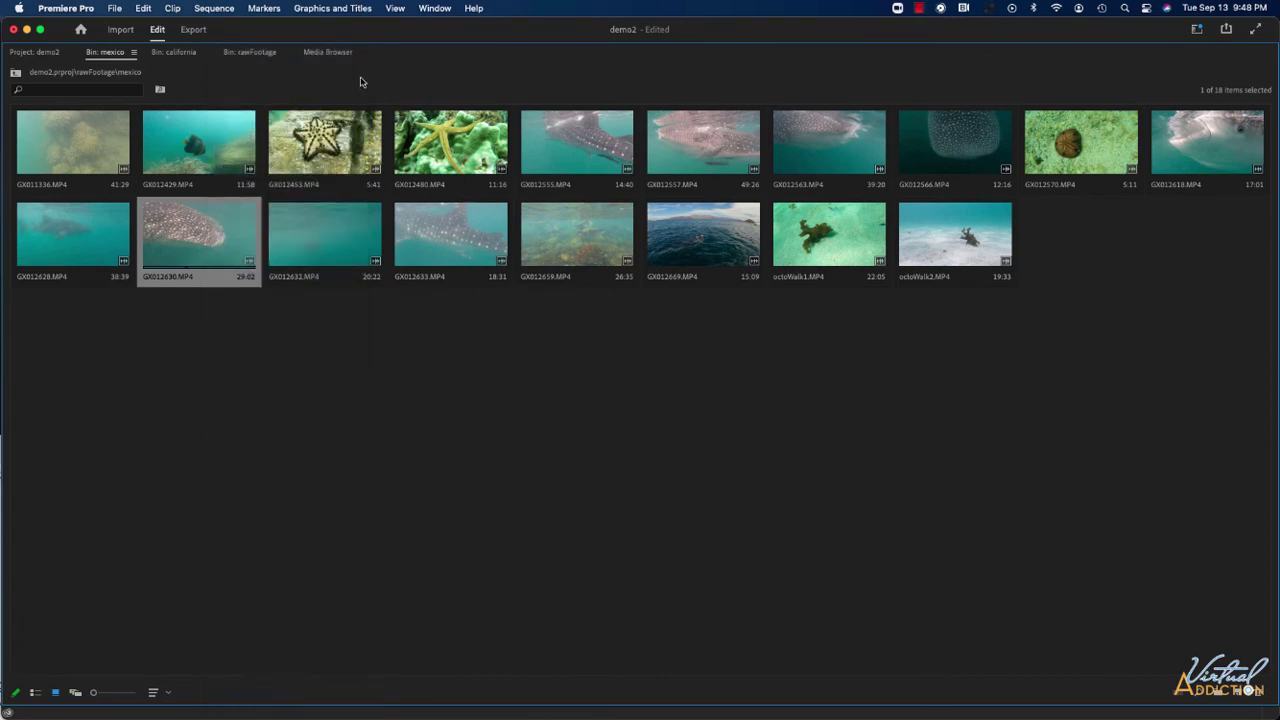
# - Switch the mexico bin to list view and add the comment "Great side shot of whale shark" to GX012630.MP4
pyautogui.click(34, 691)
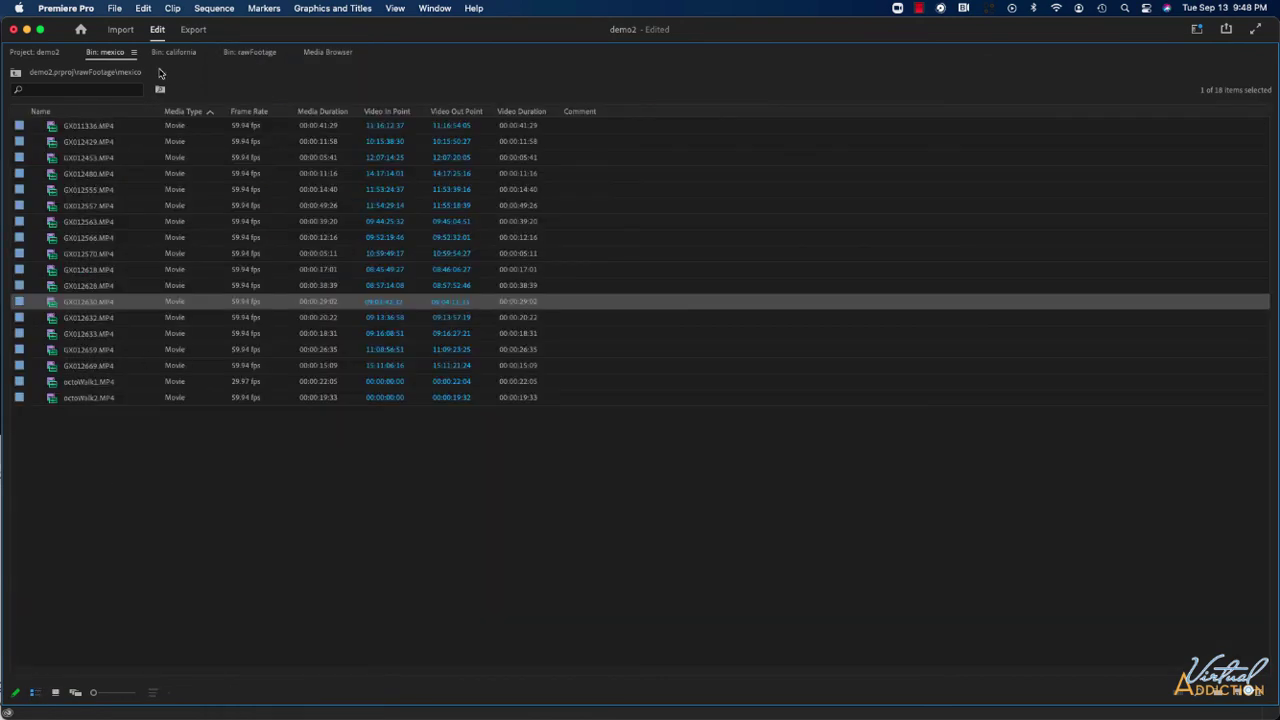
pyautogui.click(575, 305)
pyautogui.write('shot of whale sha')
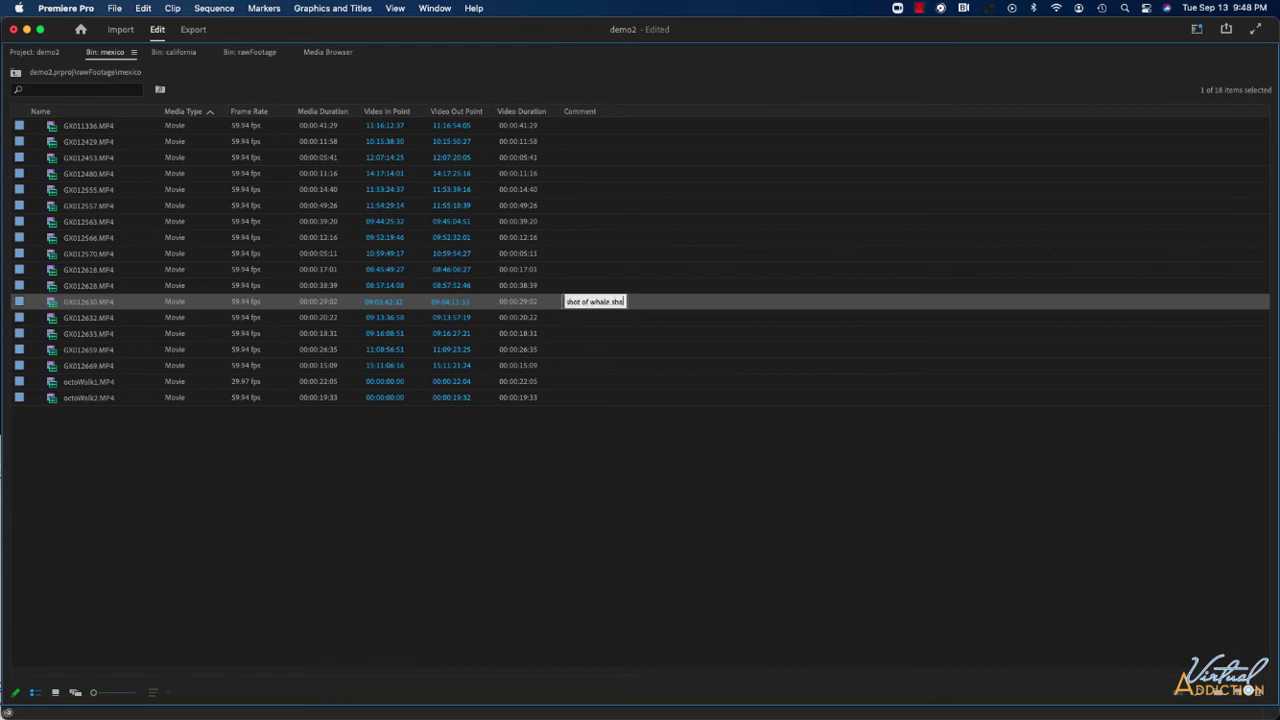
pyautogui.press('Return')
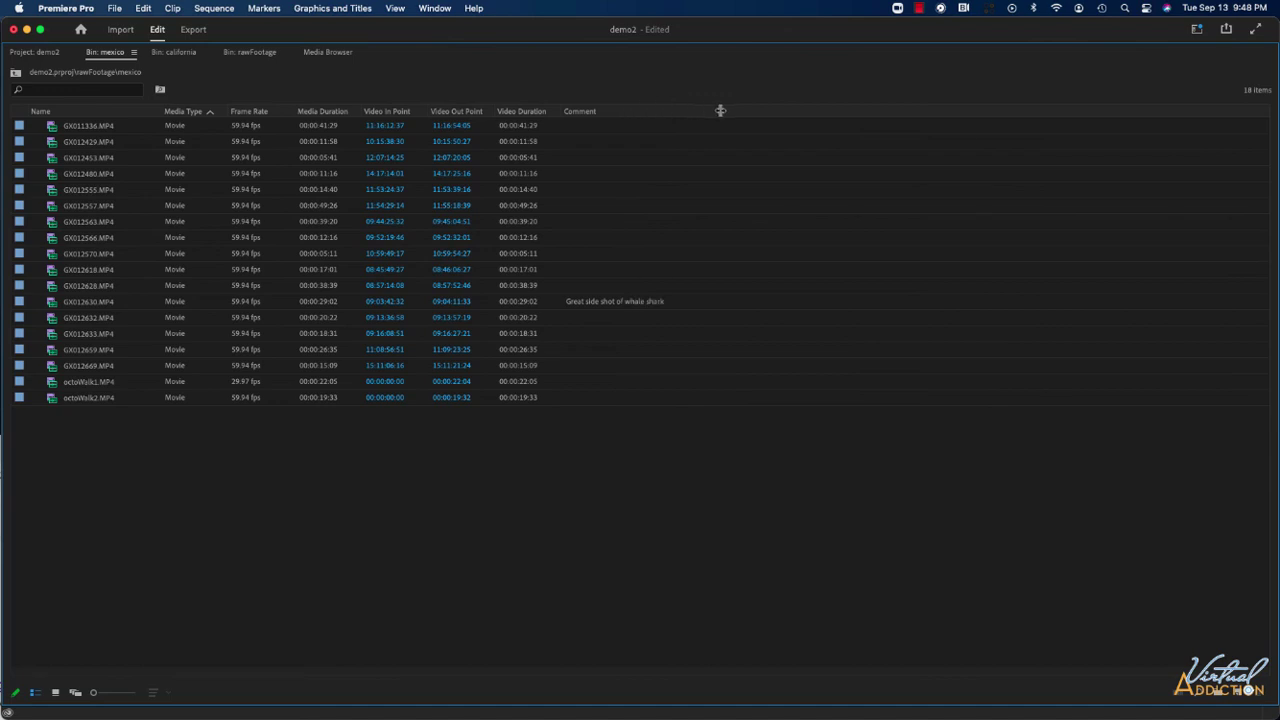
# - Resize the Comment column, first narrower and finally wide enough for the full comment text
pyautogui.moveTo(625, 116)
pyautogui.mouseDown()
pyautogui.moveTo(772, 116)
pyautogui.moveTo(641, 115)
pyautogui.mouseUp()
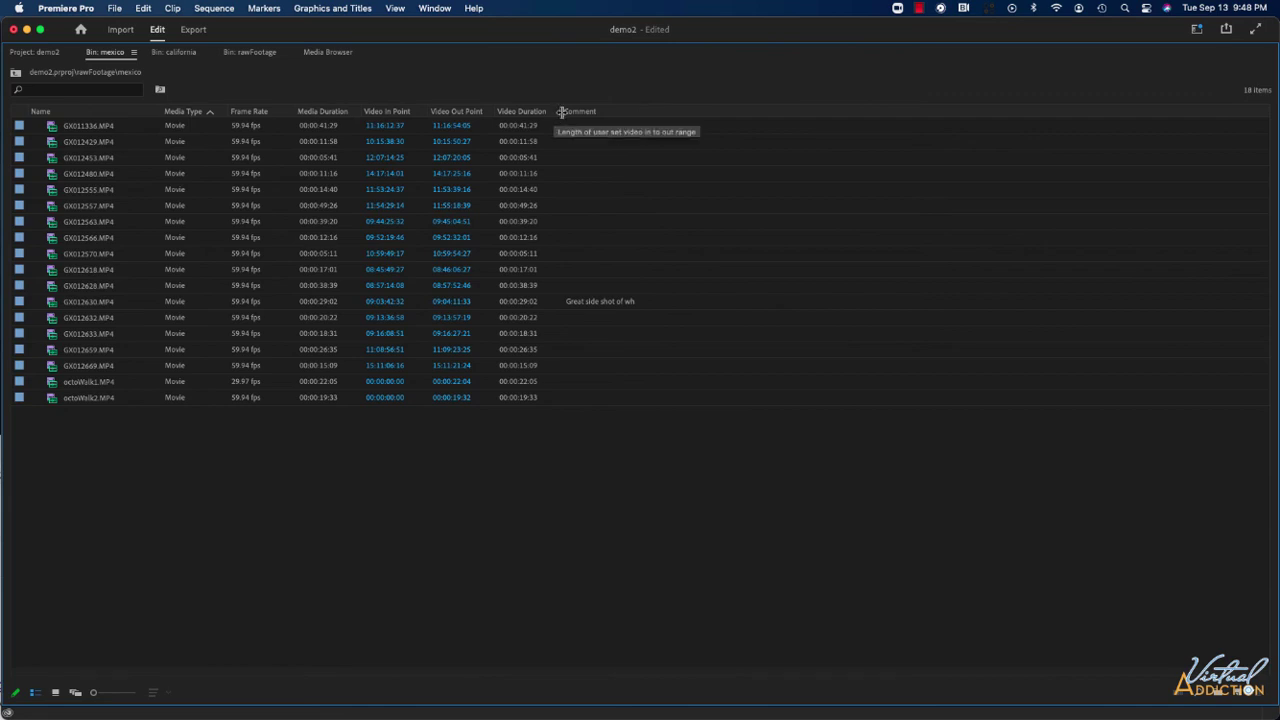
pyautogui.moveTo(645, 111); pyautogui.dragTo(799, 111)
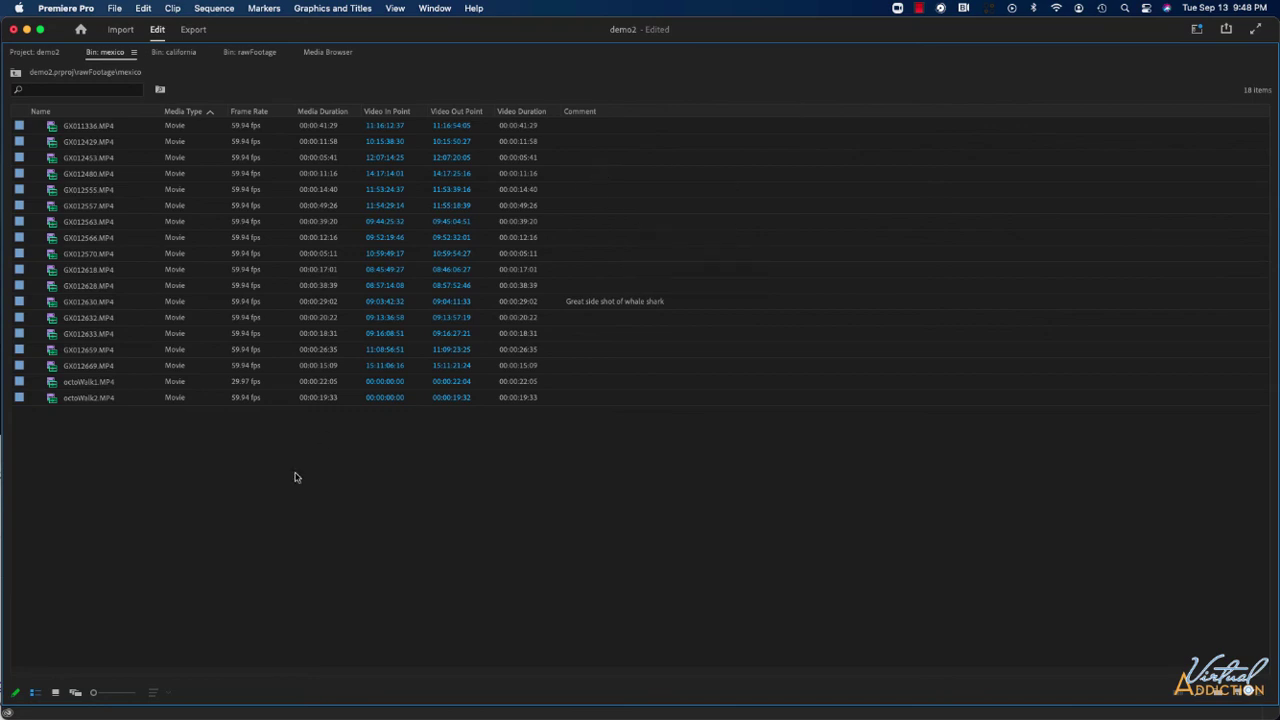
# - Return the mexico bin to icon view and restore the full workspace with a Project panel widened to four thumbnails per row
pyautogui.click(55, 692)
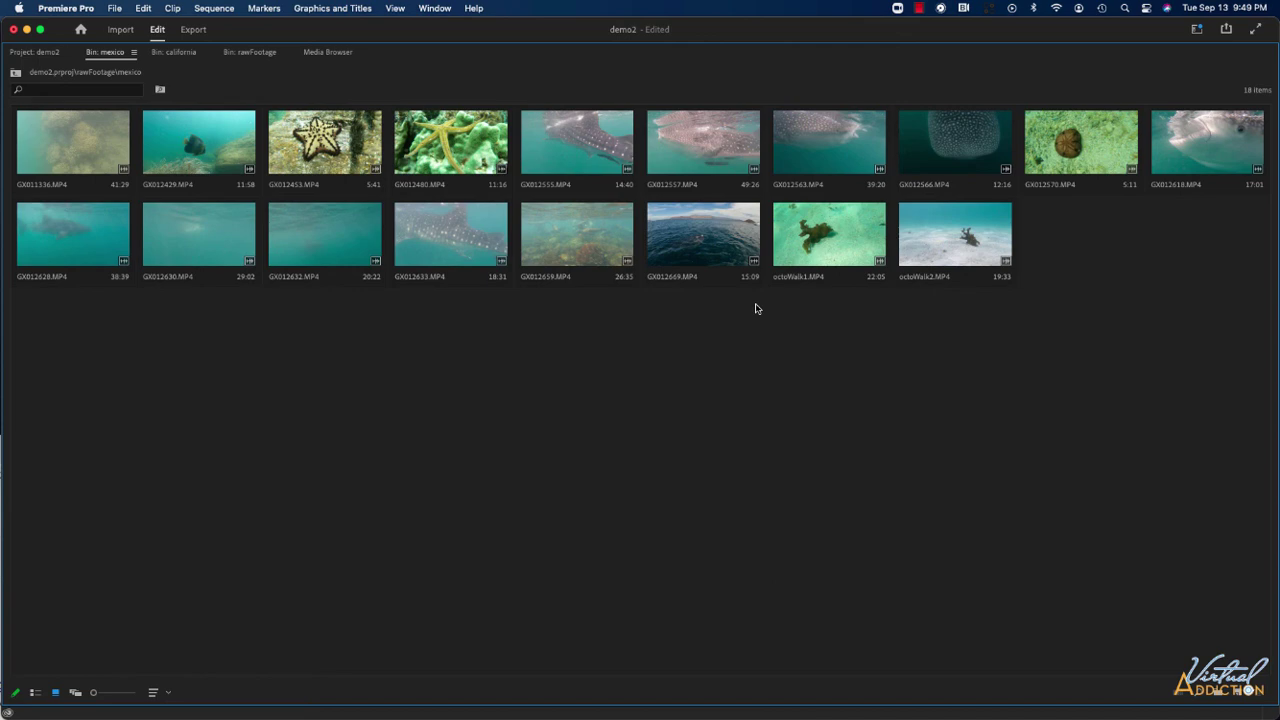
pyautogui.press('`')
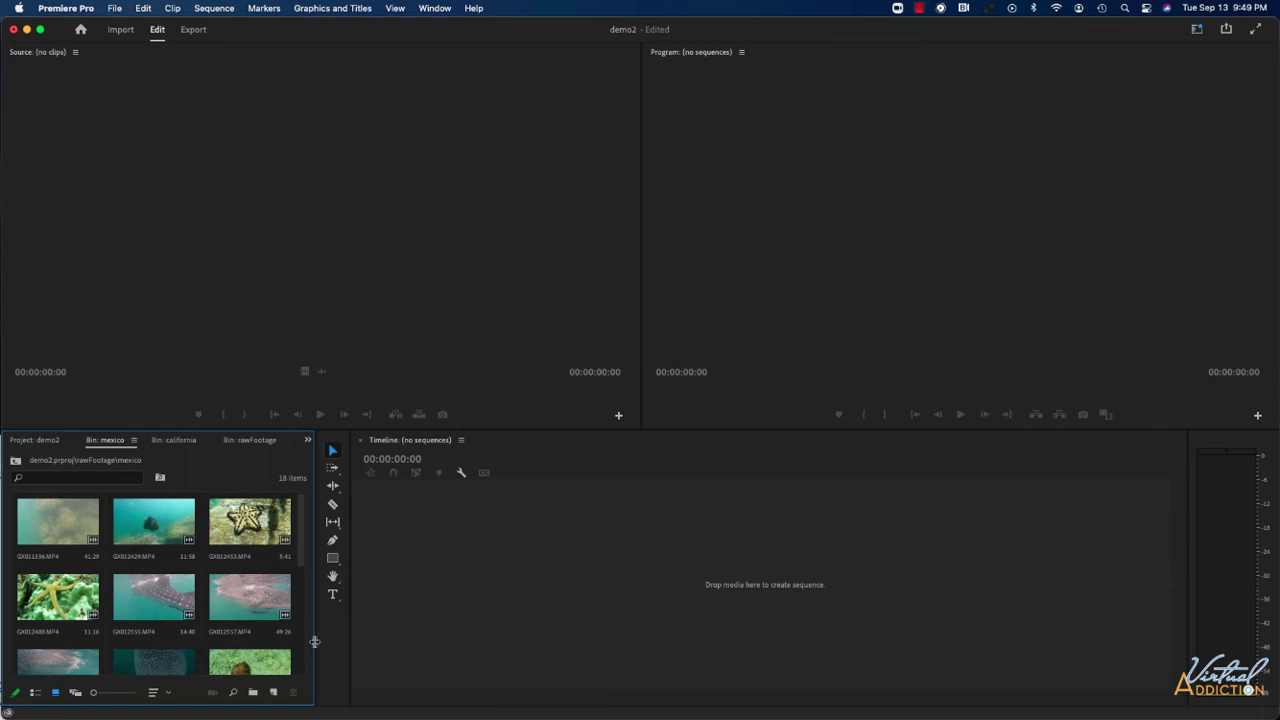
pyautogui.moveTo(315, 642); pyautogui.dragTo(443, 637)
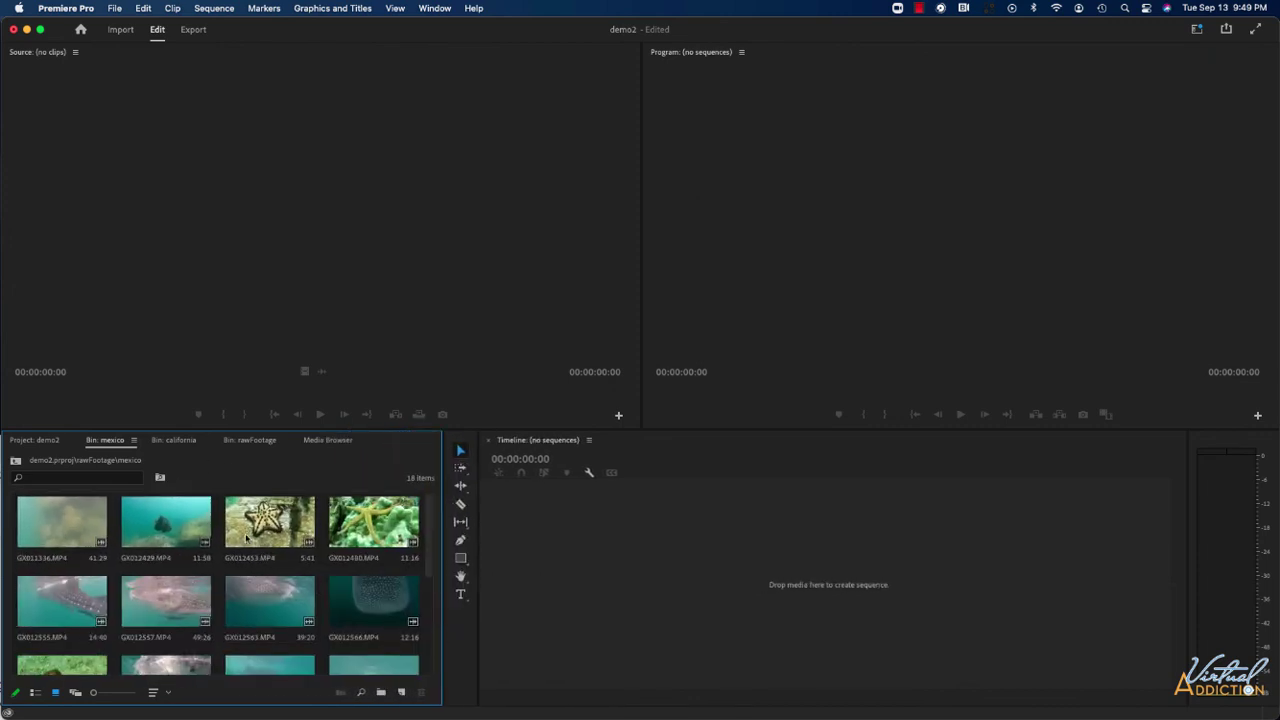